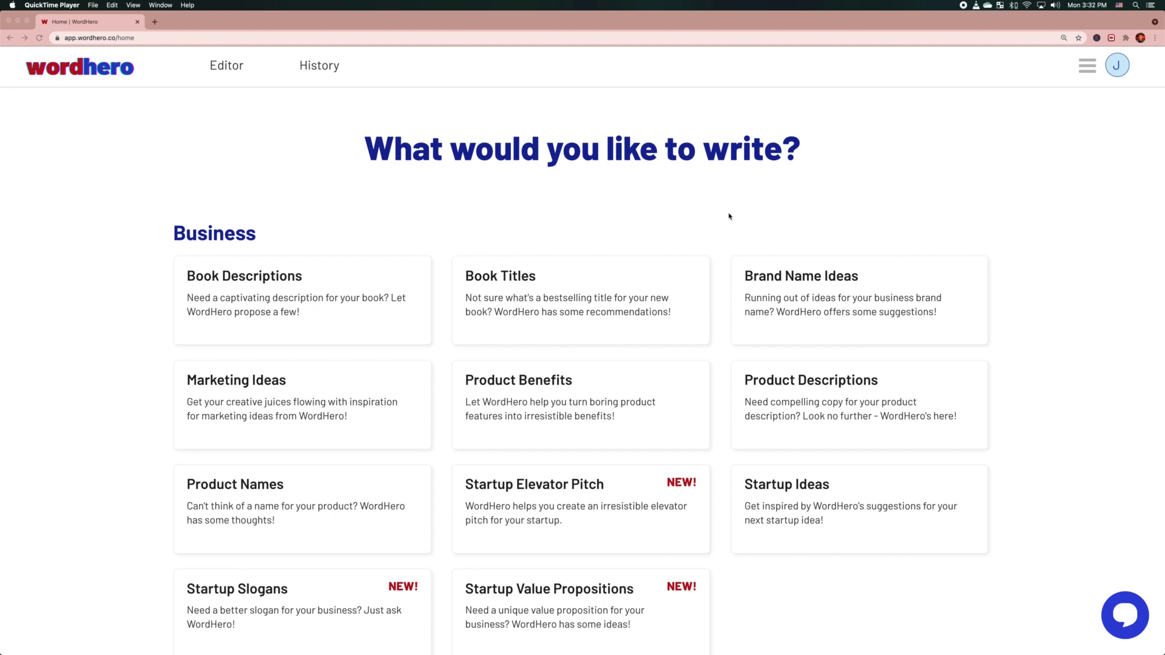
Examine the catalogue of writing tools on the home page, from the Business section through Miscellaneous
scroll(729, 216, down, 2)
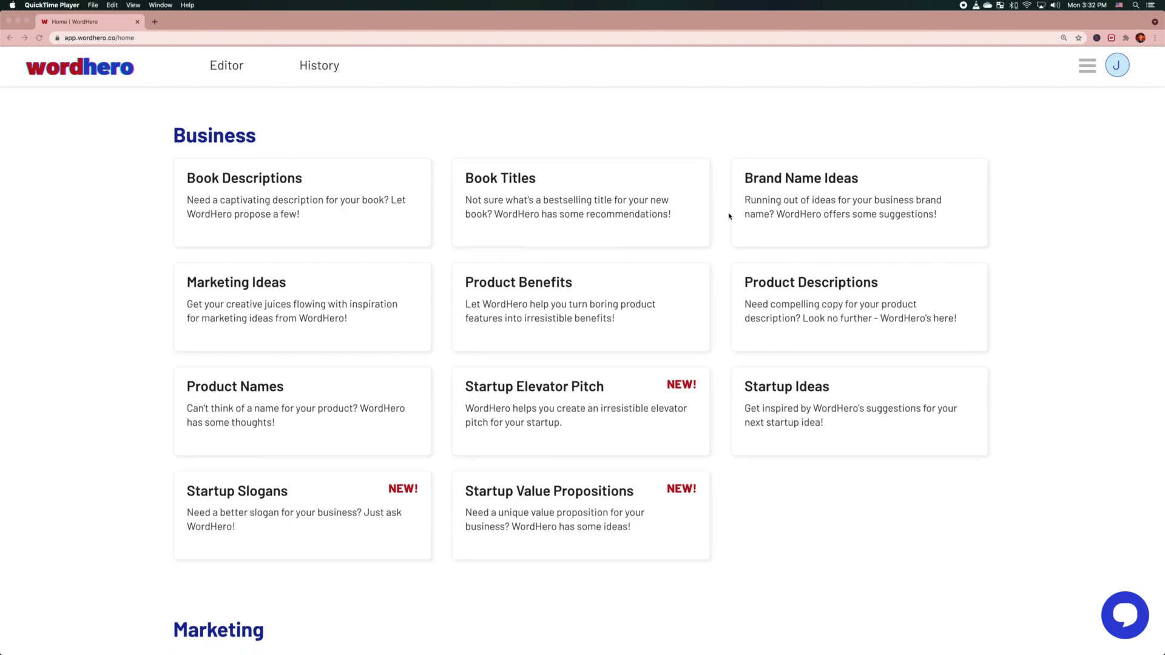
scroll(728, 216, up, 2)
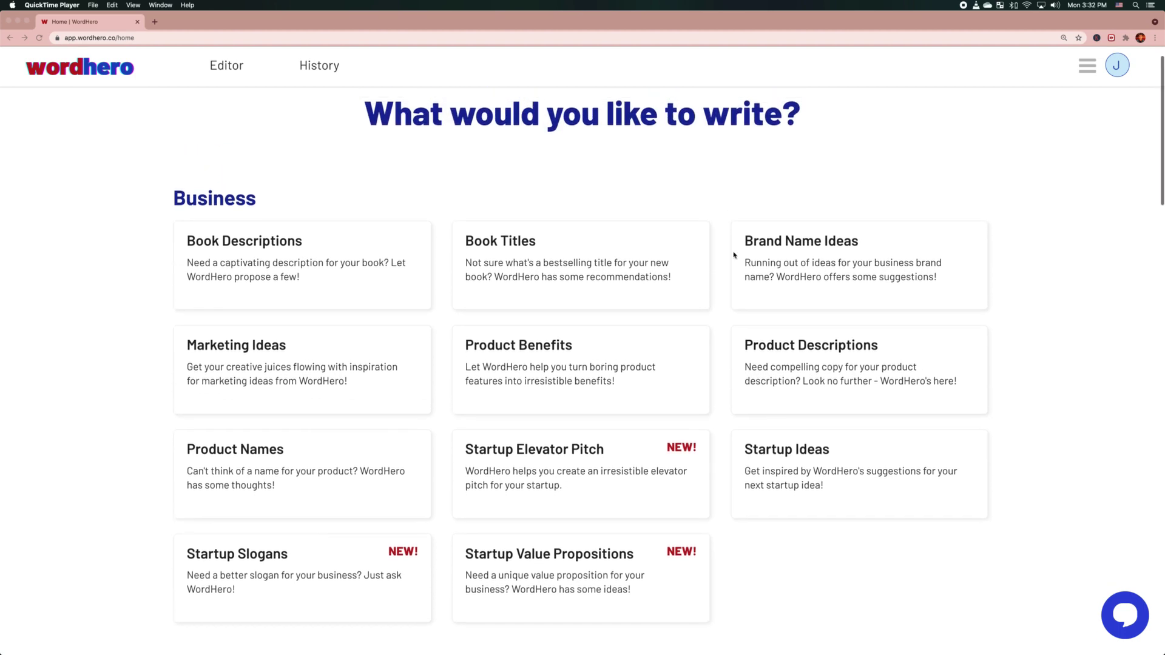
scroll(734, 256, down, 15)
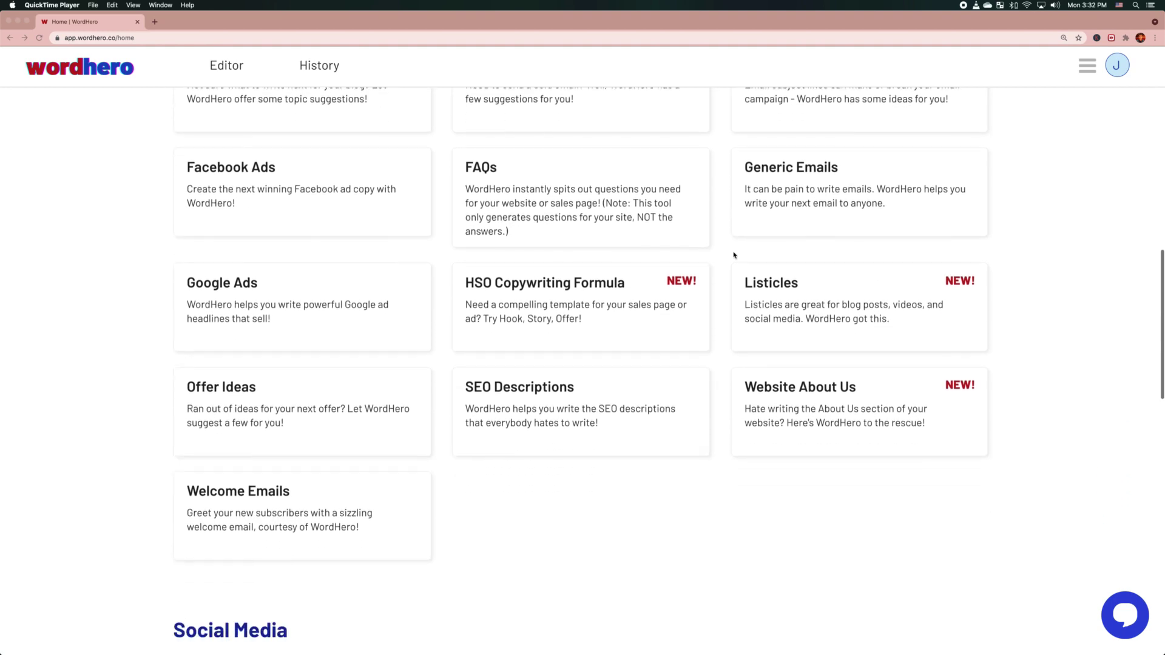
scroll(734, 256, down, 17)
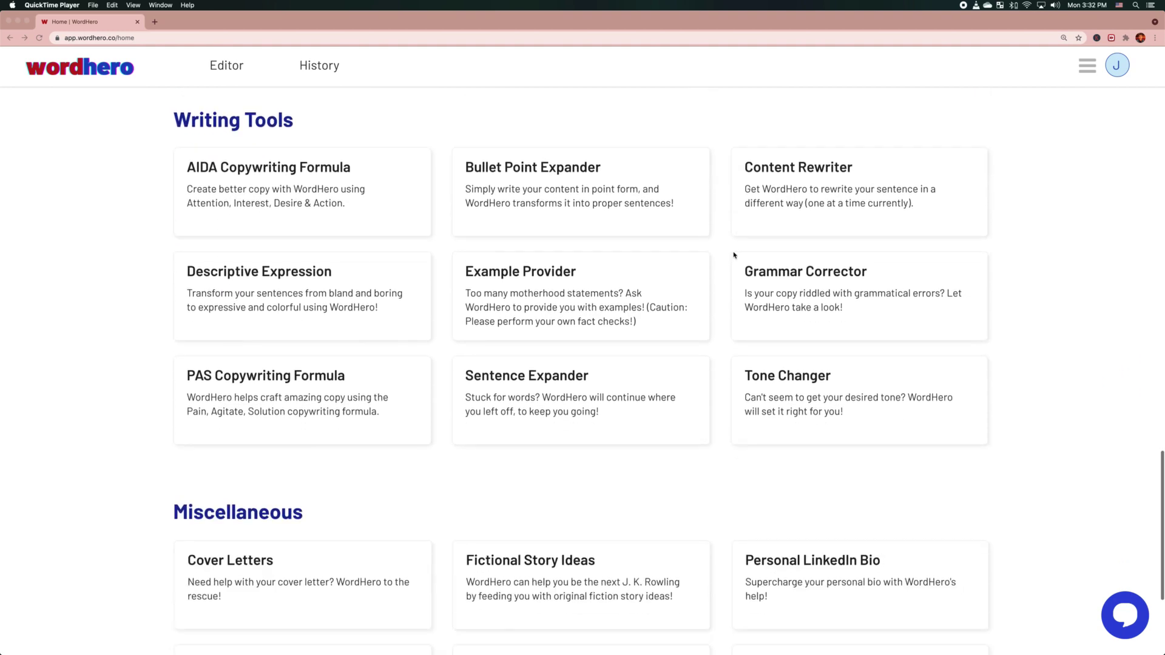
scroll(734, 256, down, 2)
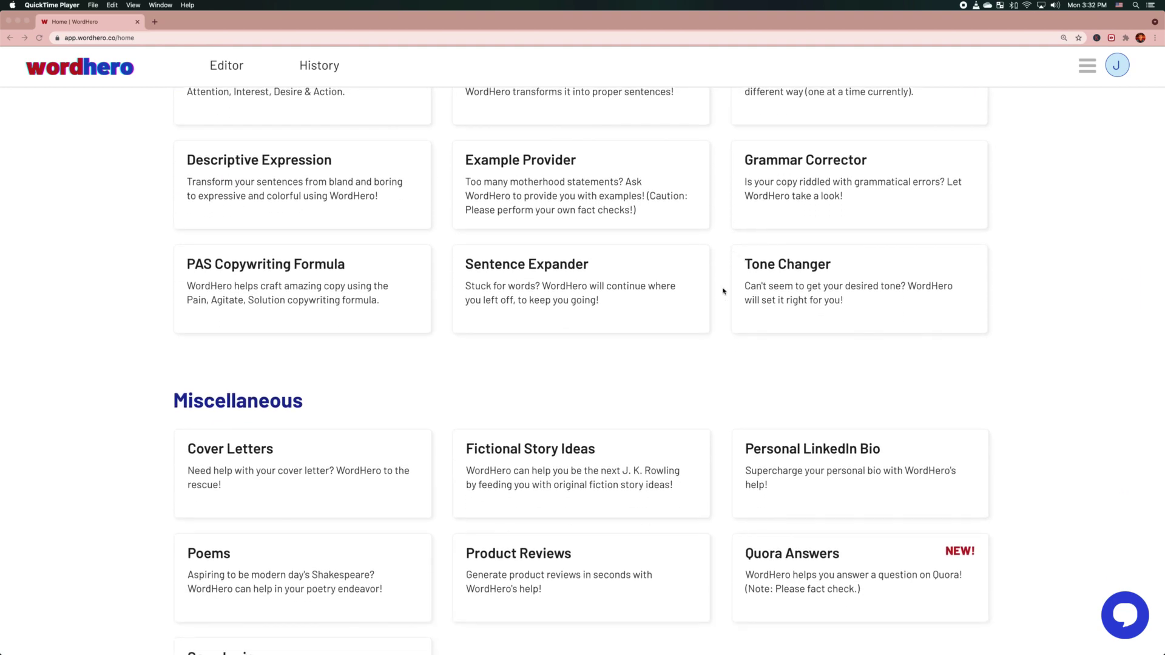
scroll(723, 292, up, 20)
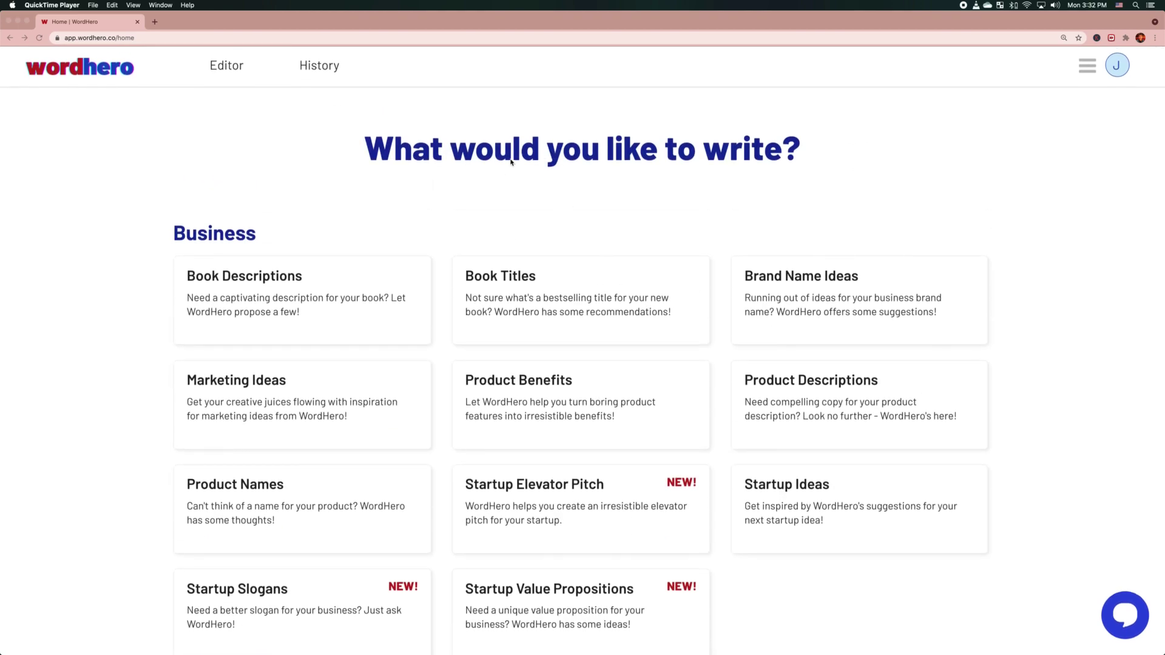
click(37, 122)
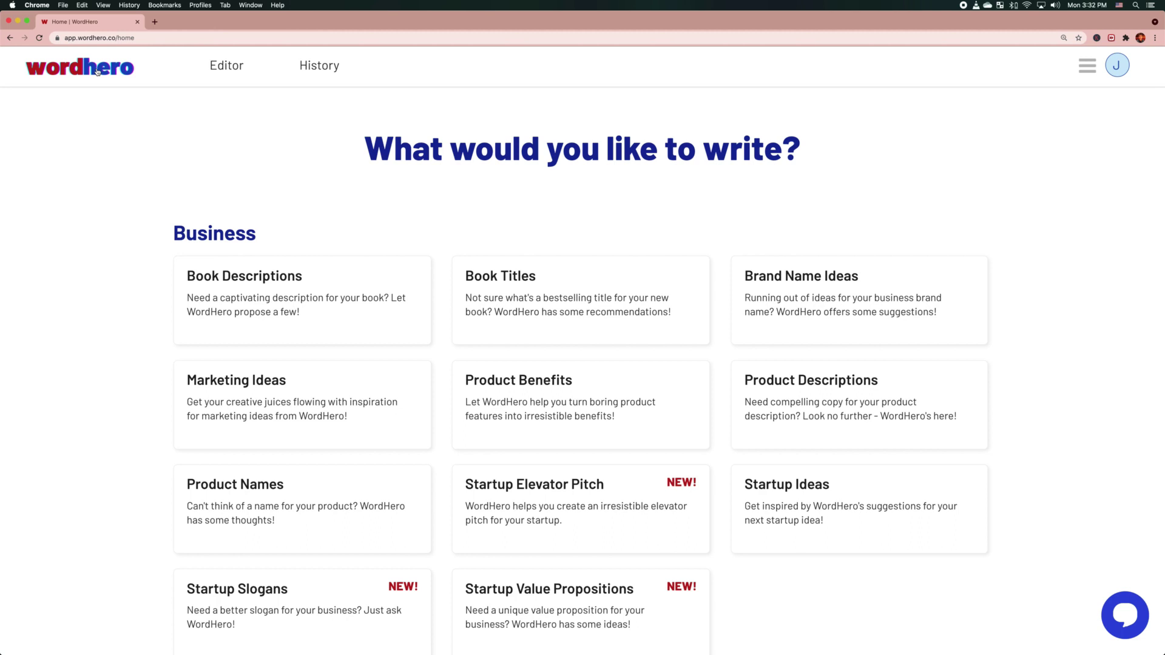
View the Editor page and the History page of previously generated content
click(221, 77)
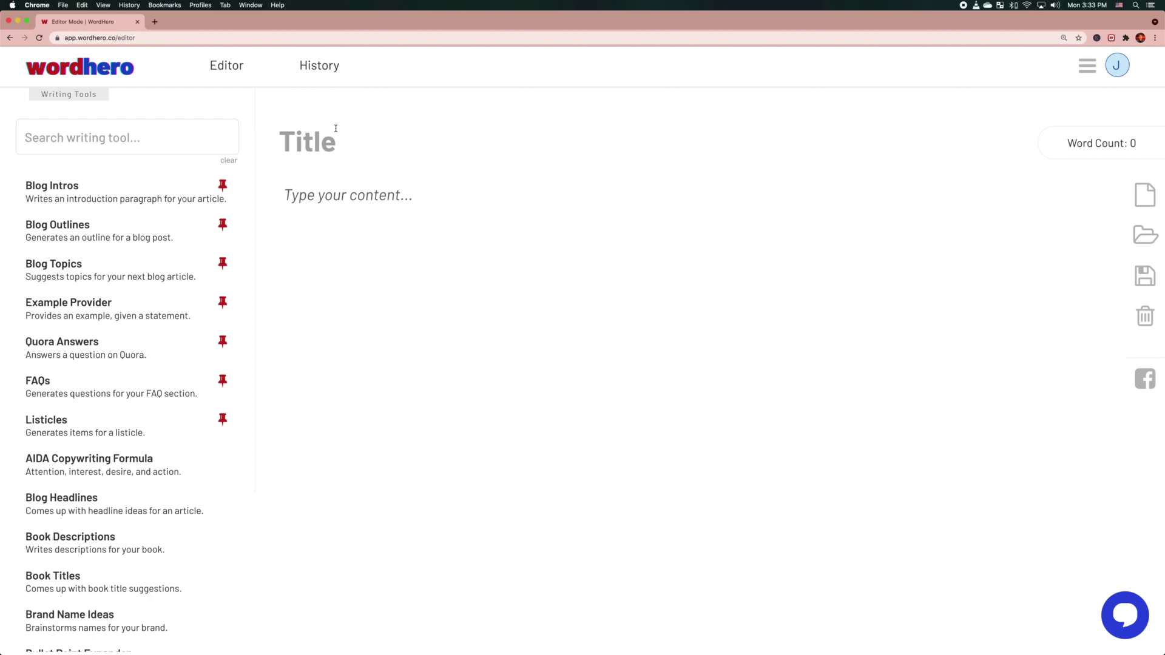
click(327, 79)
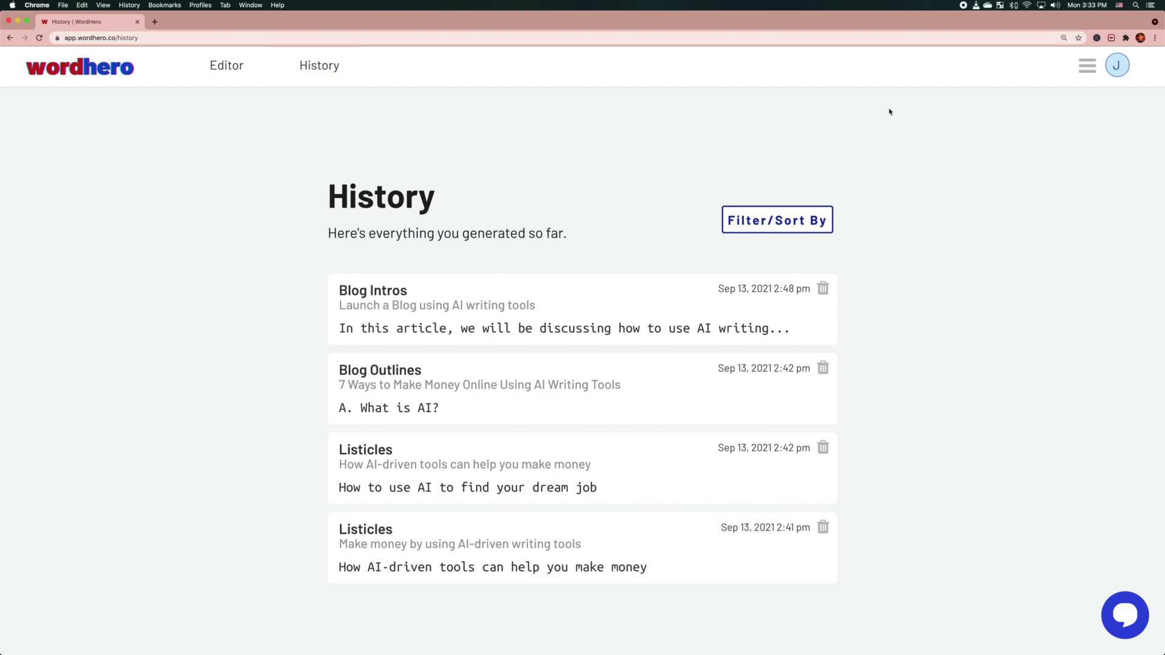
Review the options in the site navigation menu and the account menu, leaving both closed
click(1085, 73)
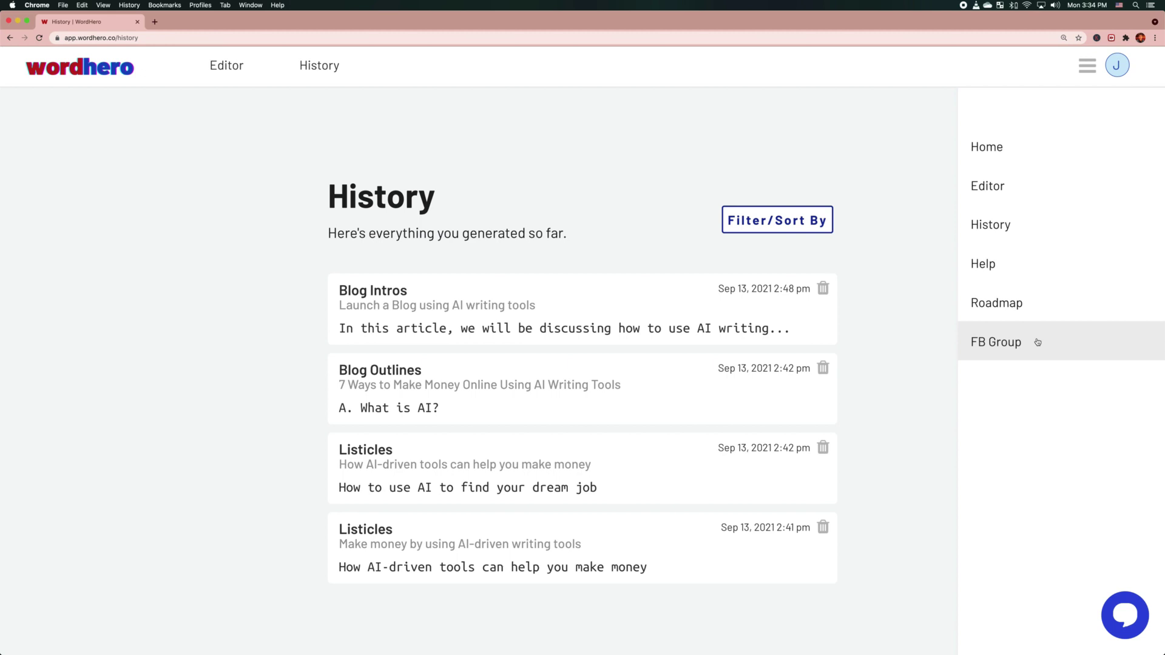
click(1118, 68)
click(1117, 68)
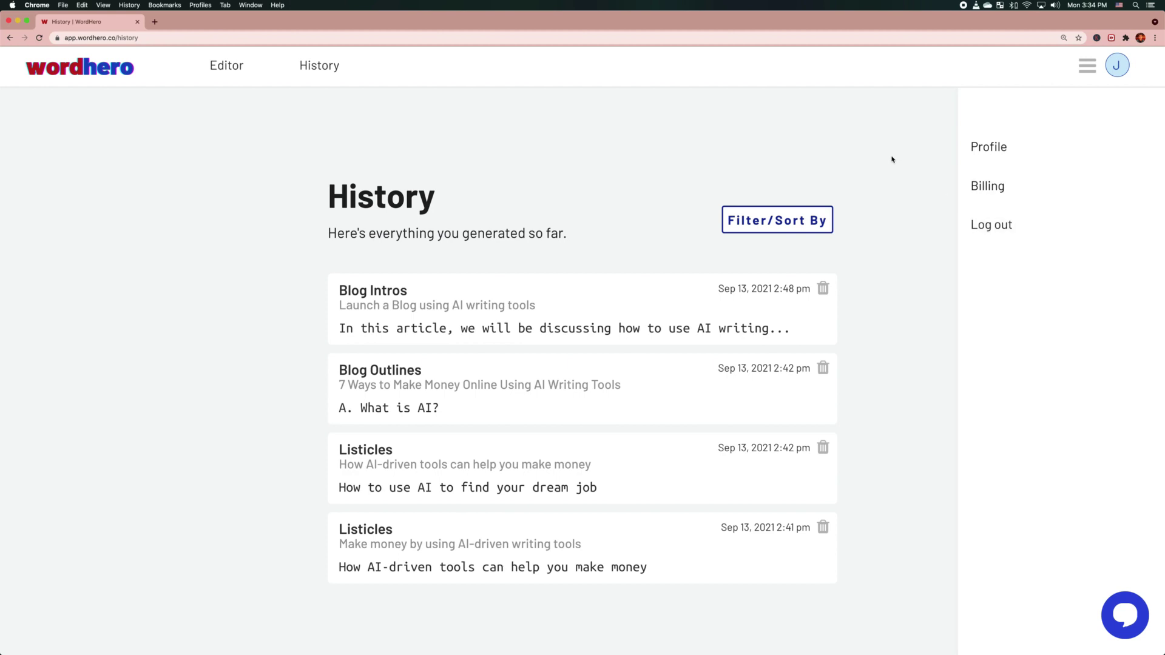
click(858, 146)
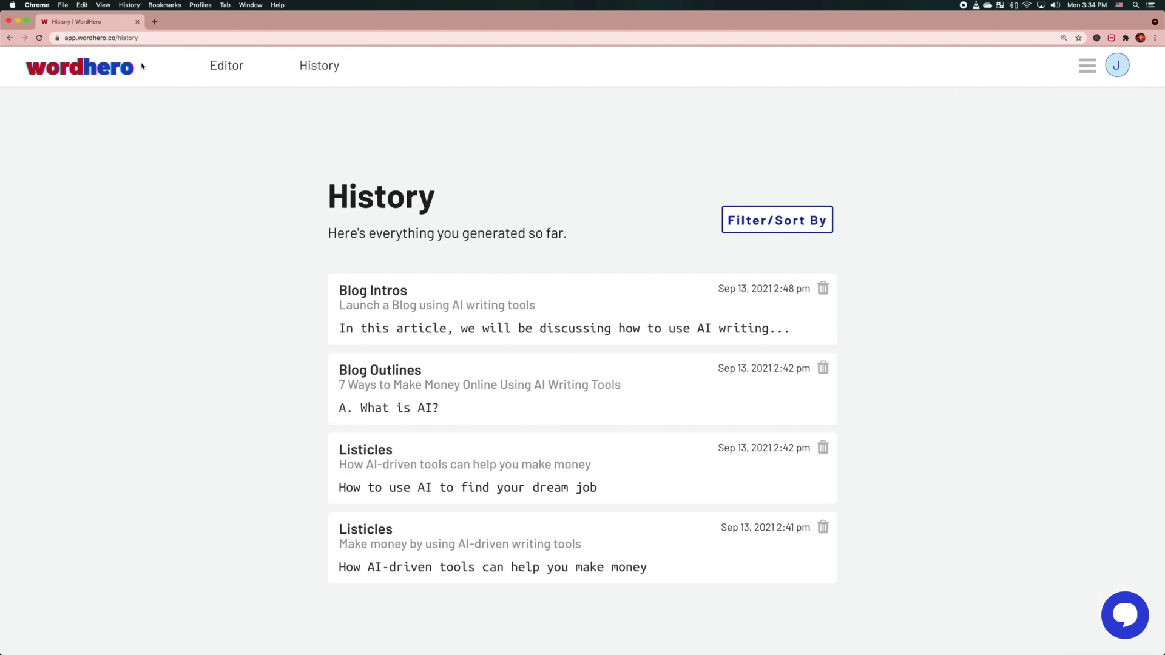
Return to the home page and open the Startup Elevator Pitch tool in the Business section
click(113, 75)
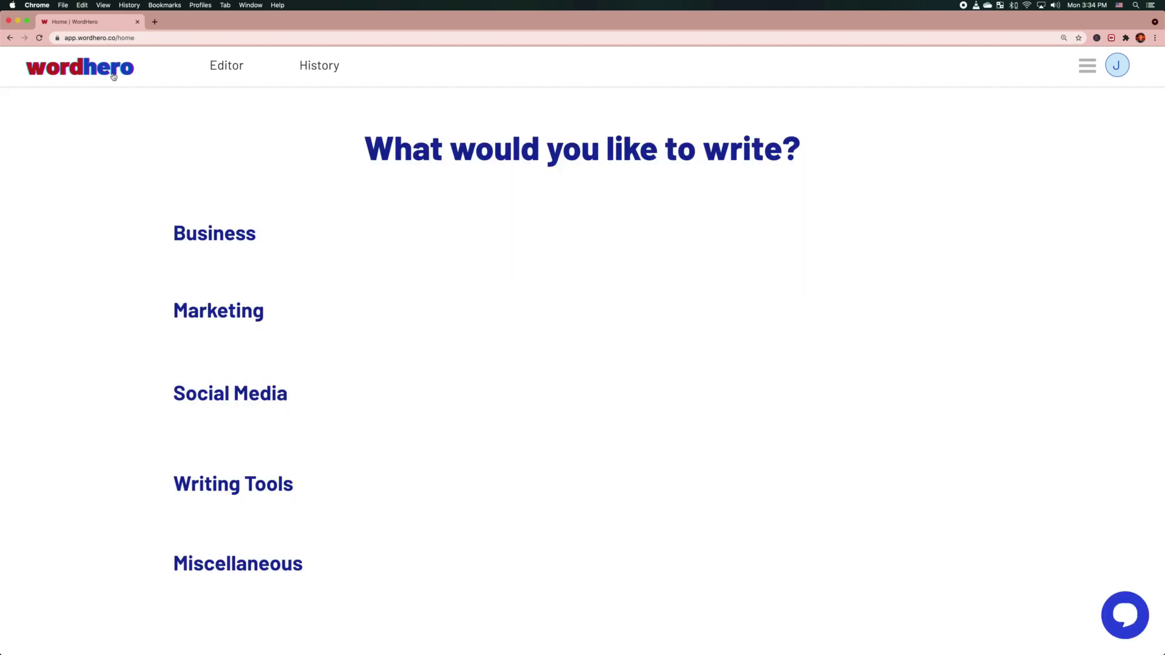
scroll(331, 233, down, 2)
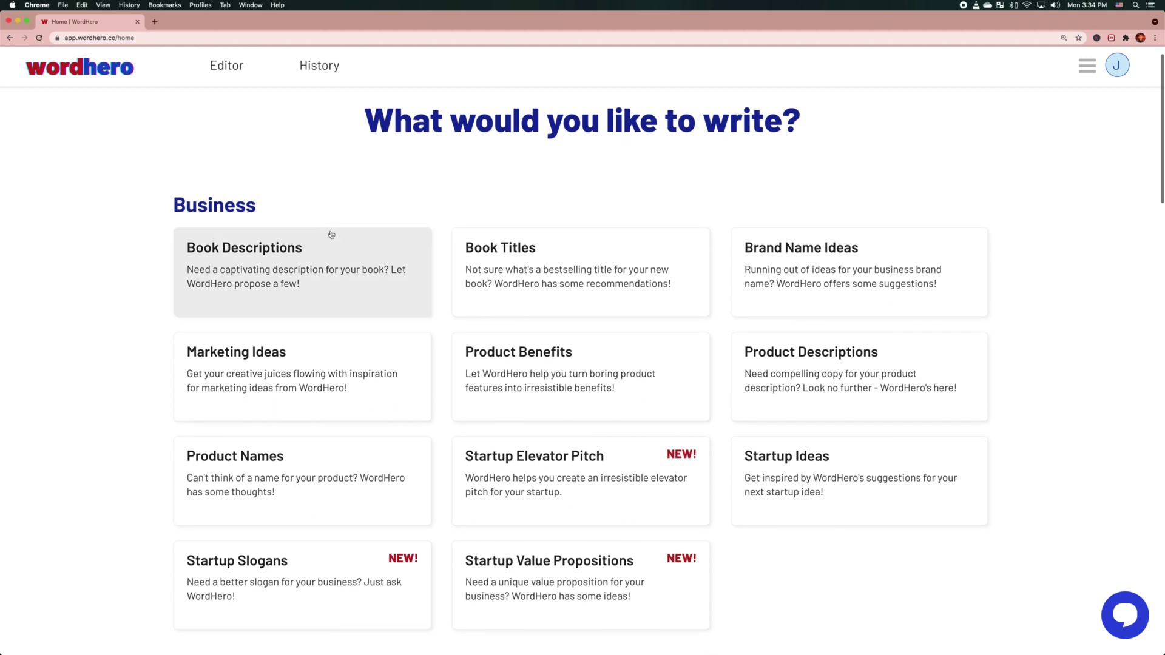
scroll(331, 233, up, 1)
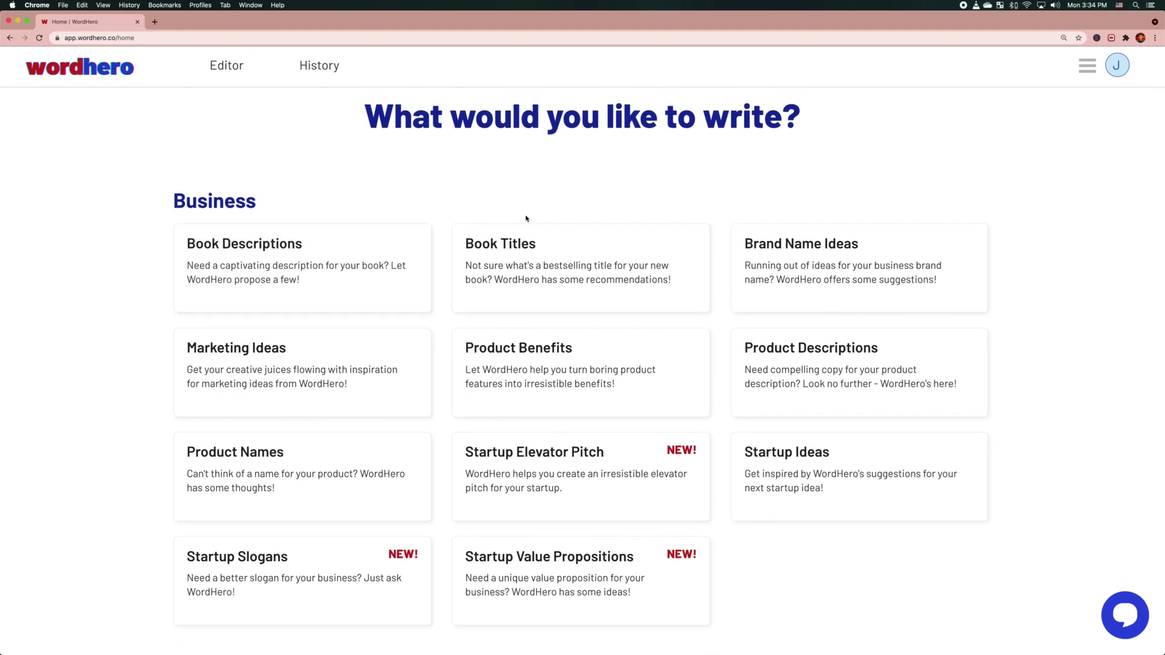
scroll(526, 219, up, 1)
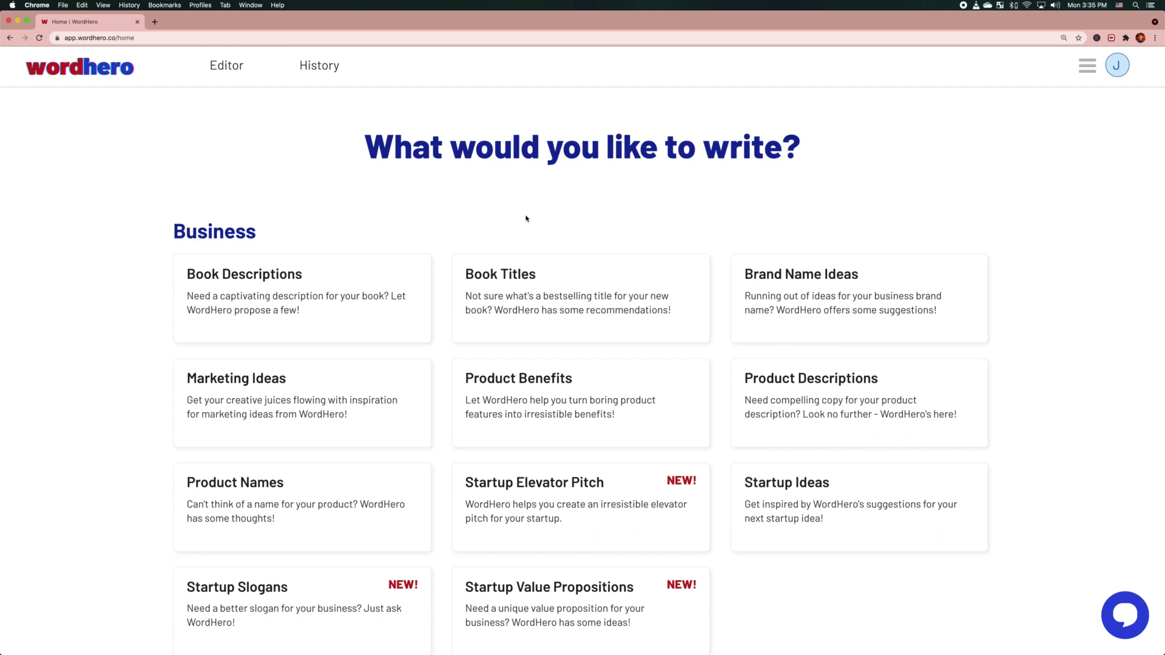
scroll(526, 219, down, 3)
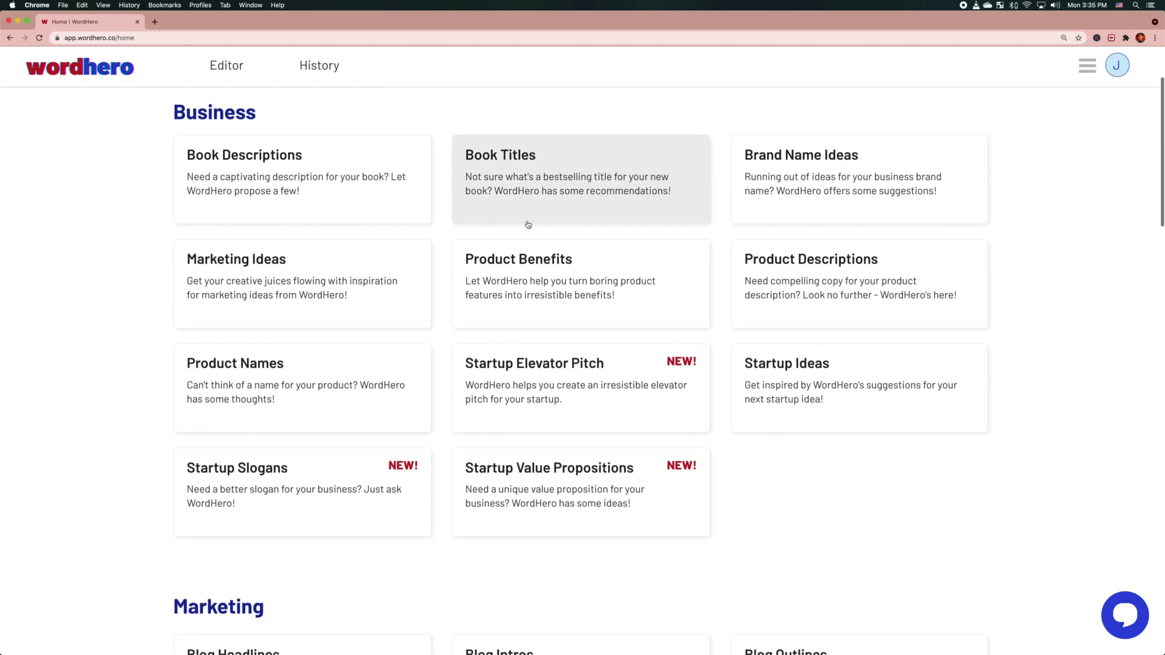
scroll(528, 224, down, 1)
scroll(528, 227, up, 2)
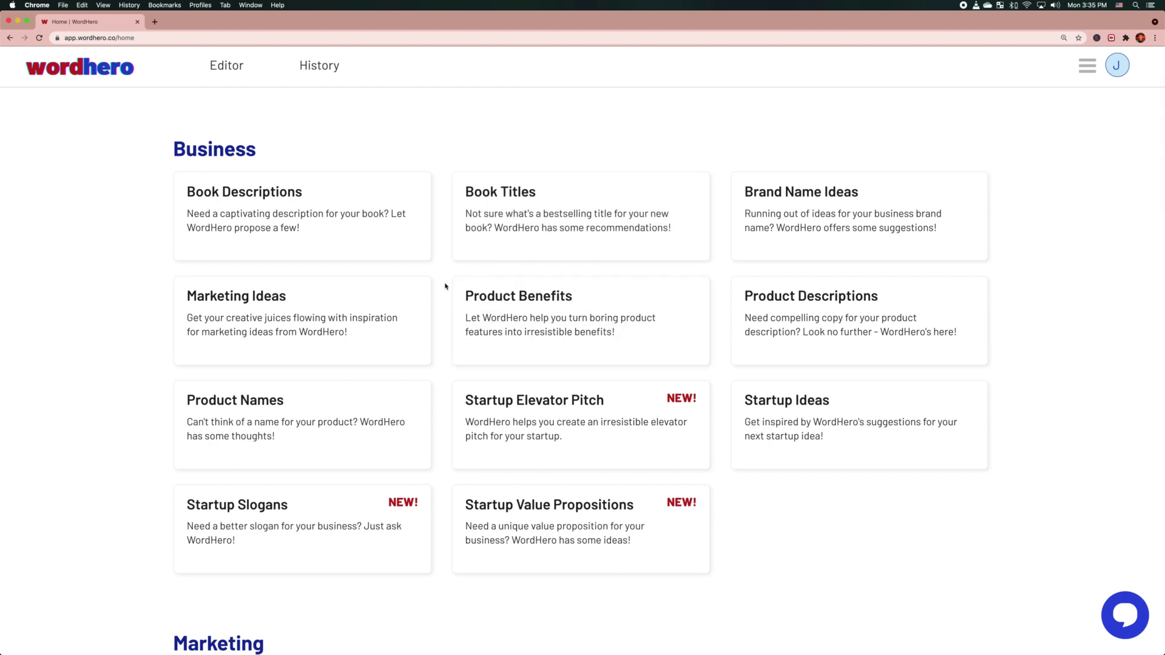
scroll(380, 358, down, 1)
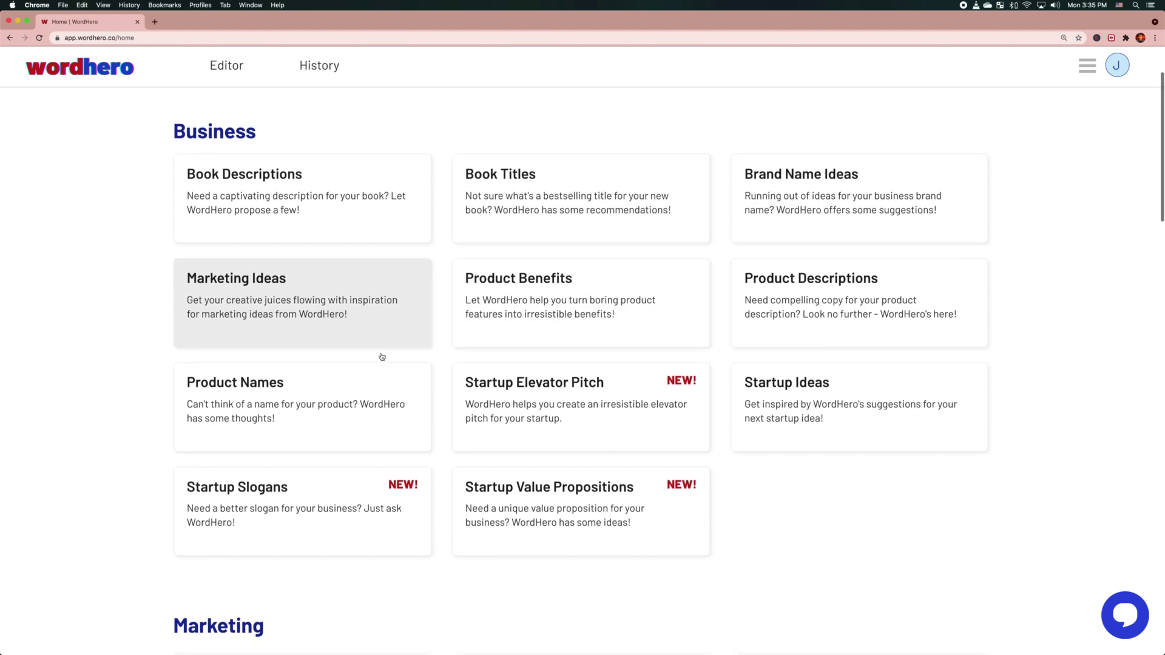
click(590, 403)
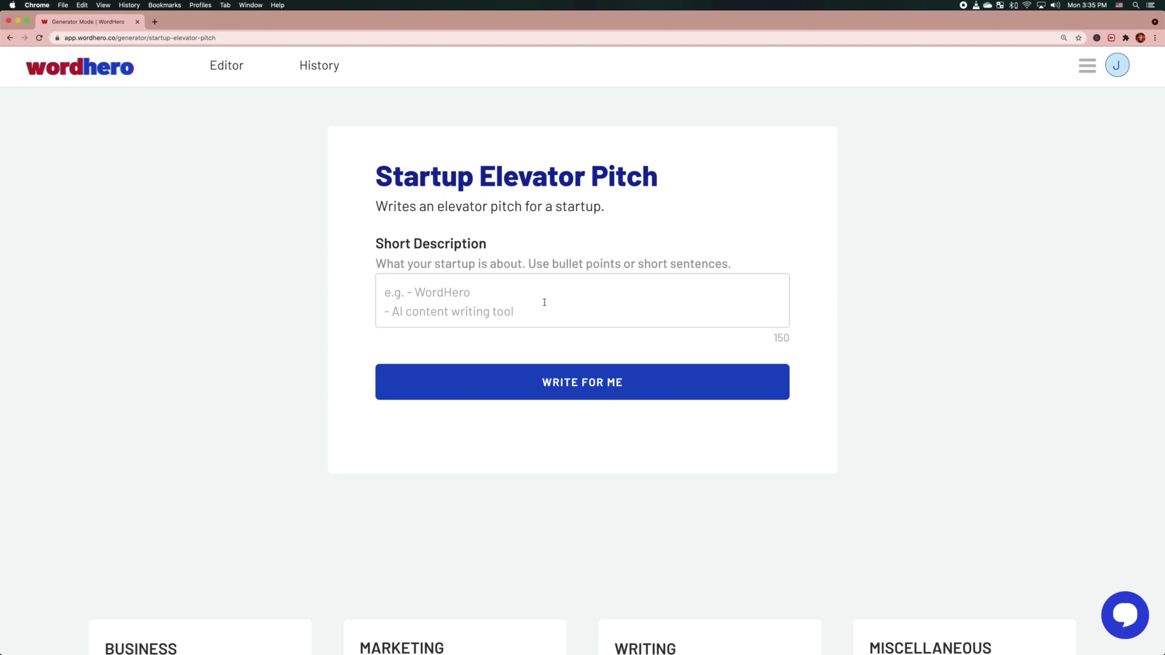
Enter "- WordHero" and "- AI content writing tool" on separate lines as the short description and generate the elevator pitch
click(511, 293)
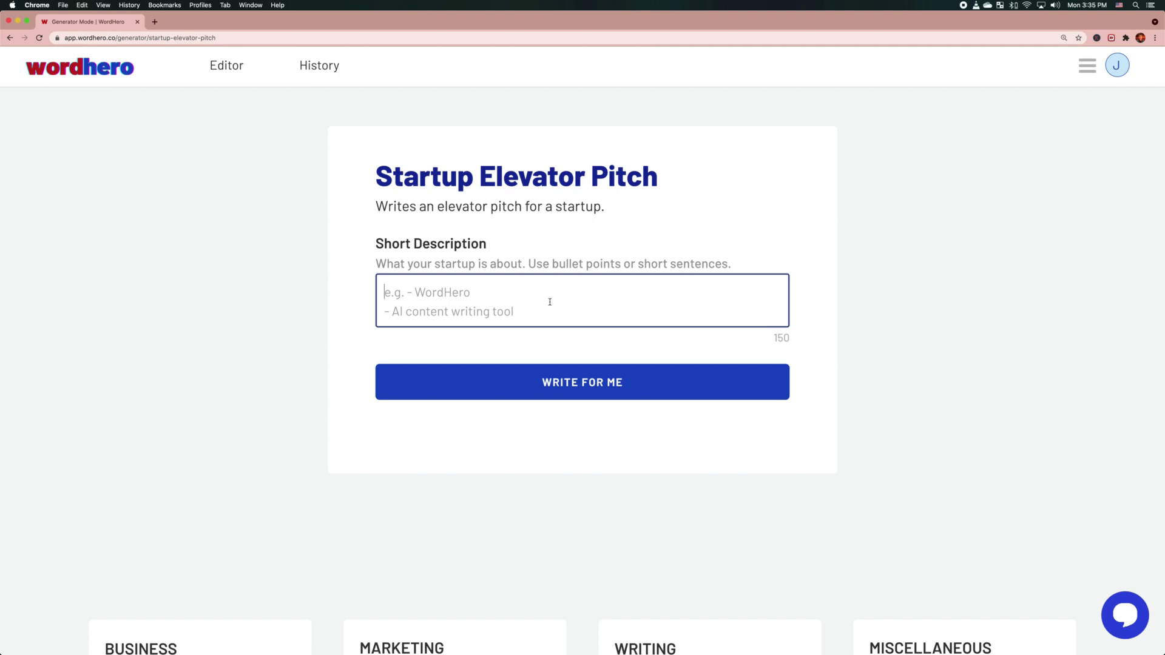
text(- WordHero)
key(Return)
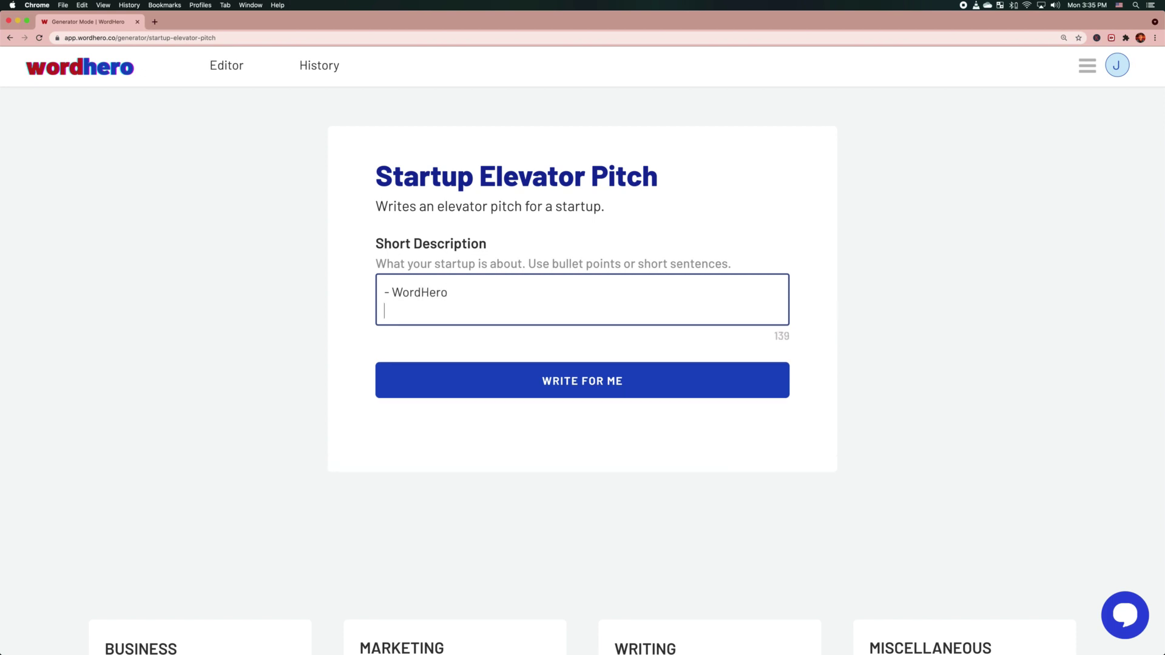
text(- AI content writing tool)
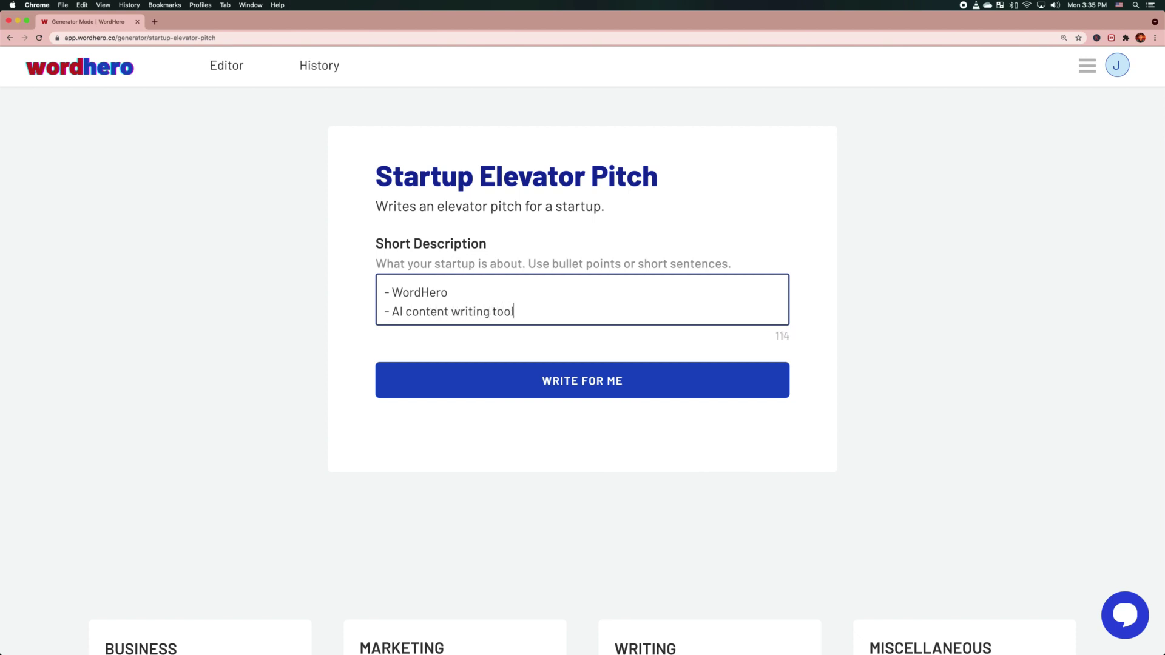
key(super+a)
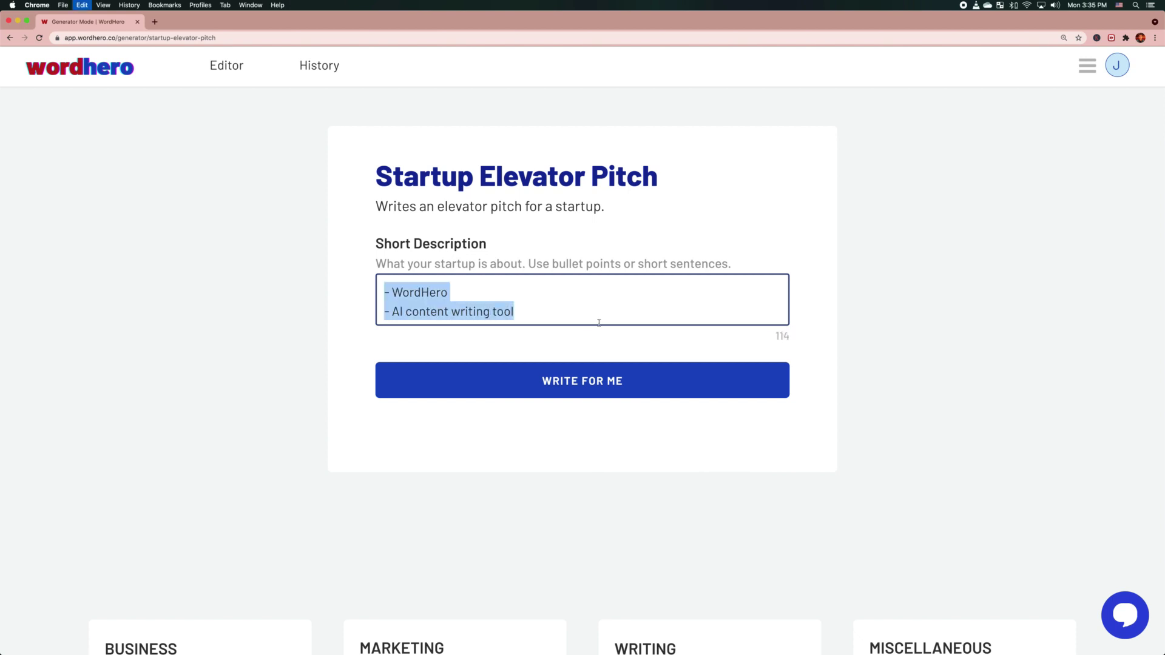
click(534, 312)
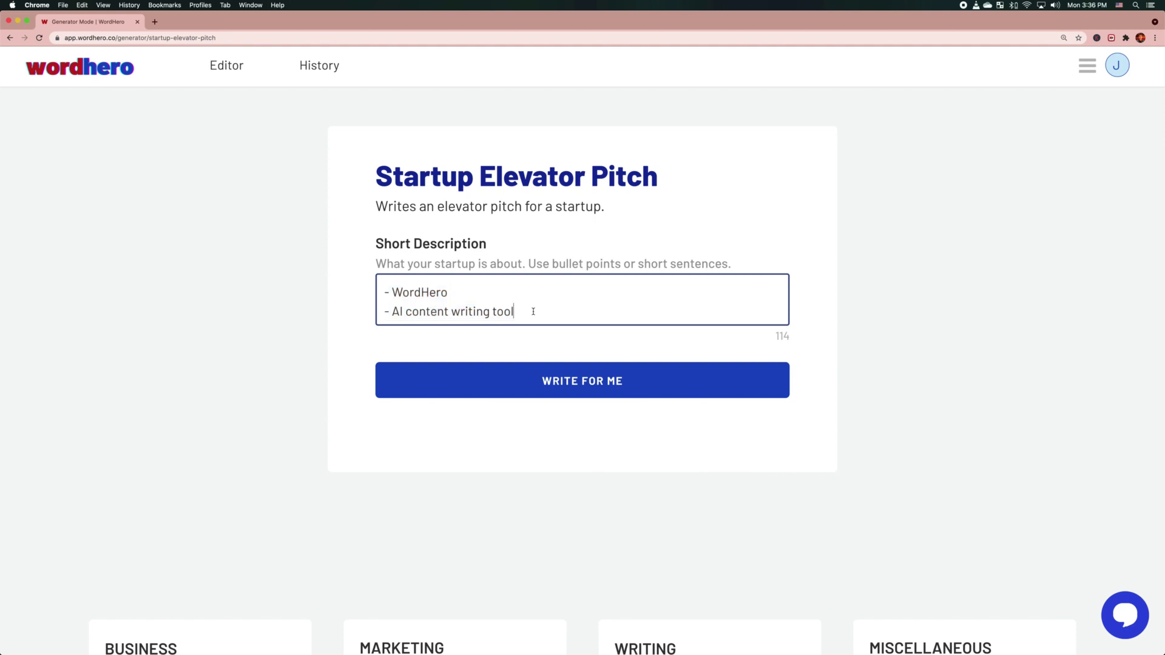
triple_click(511, 263)
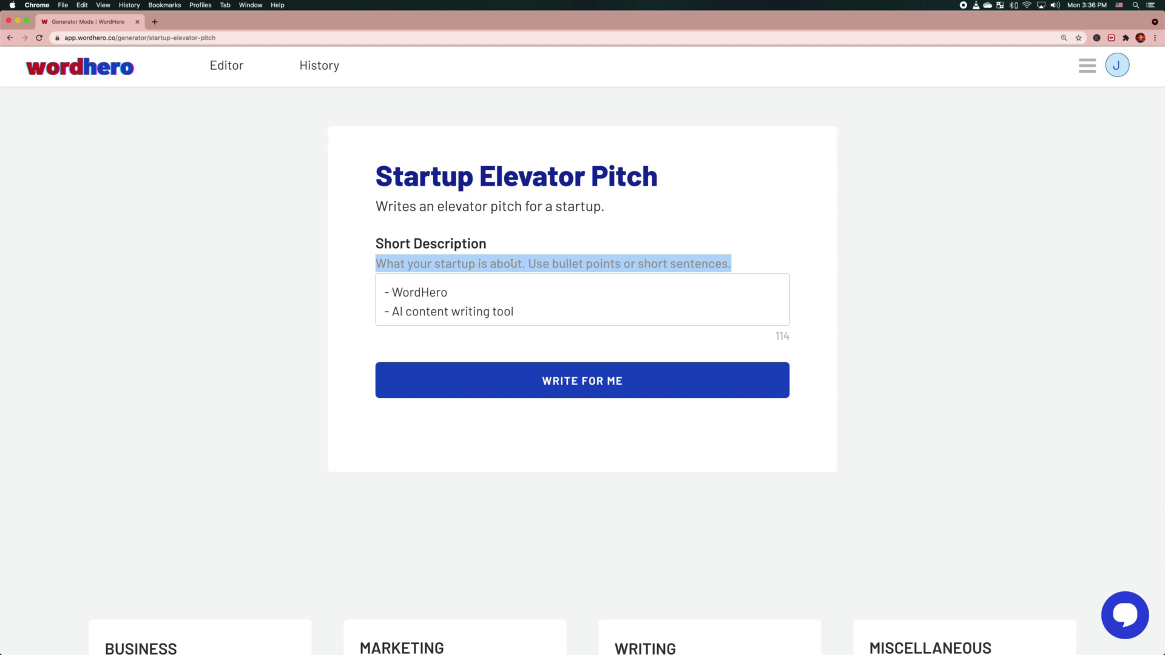
click(542, 304)
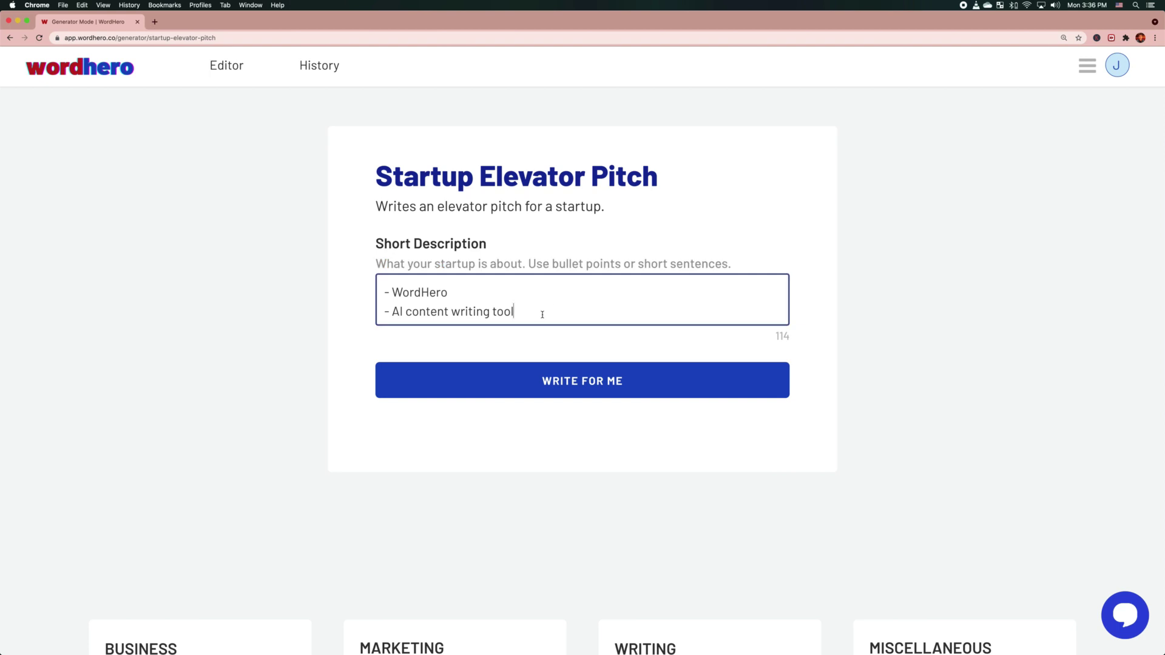
click(542, 382)
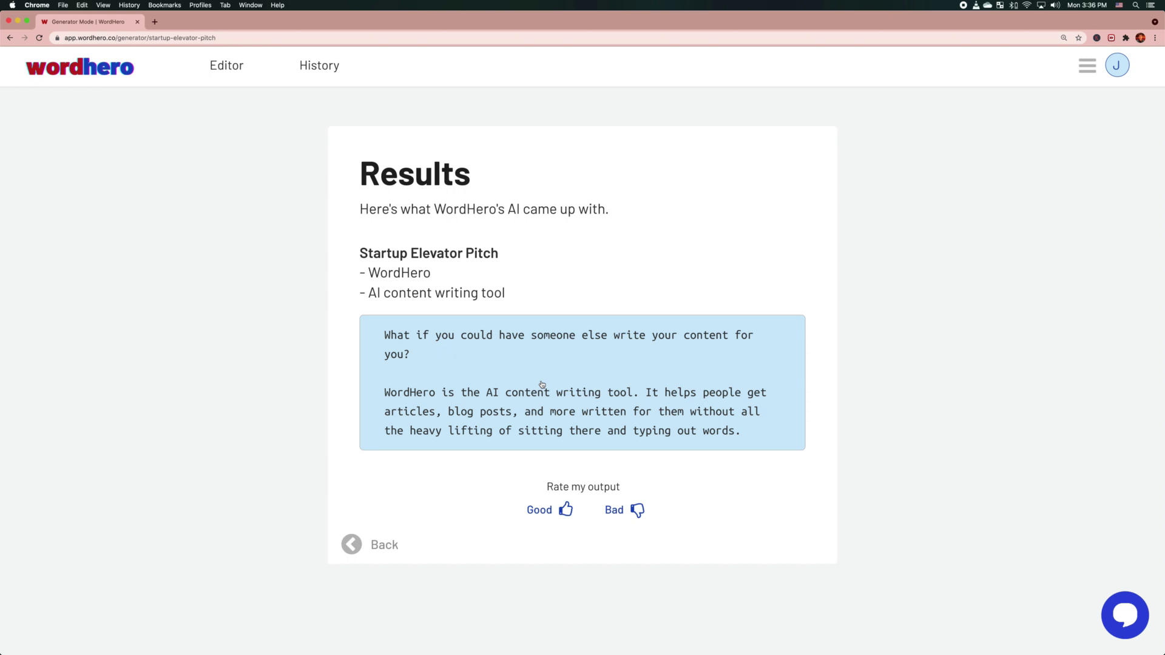
Rate the generated elevator pitch as Good and go back to its short description form
scroll(549, 385, down, 1)
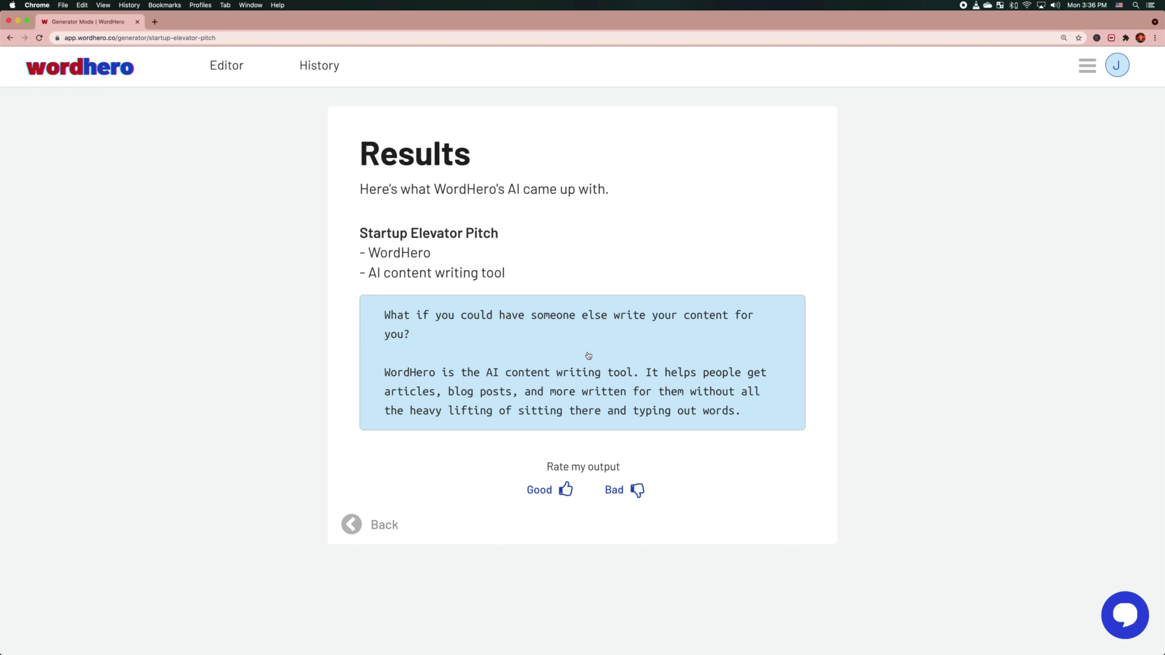
click(557, 495)
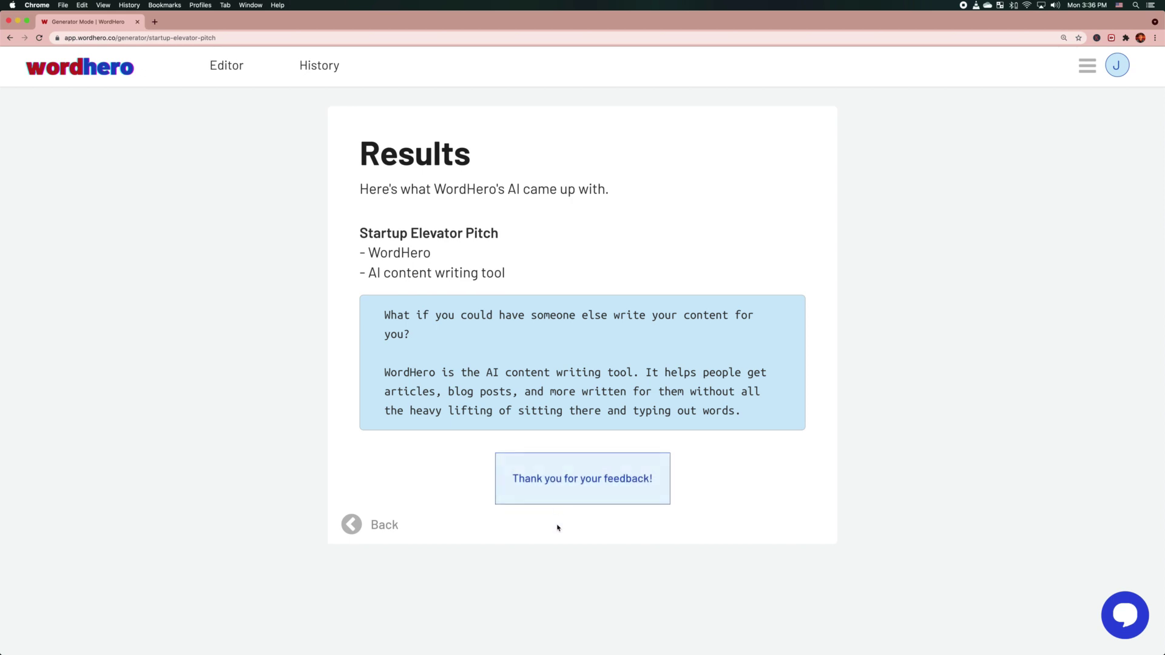
click(379, 533)
click(535, 292)
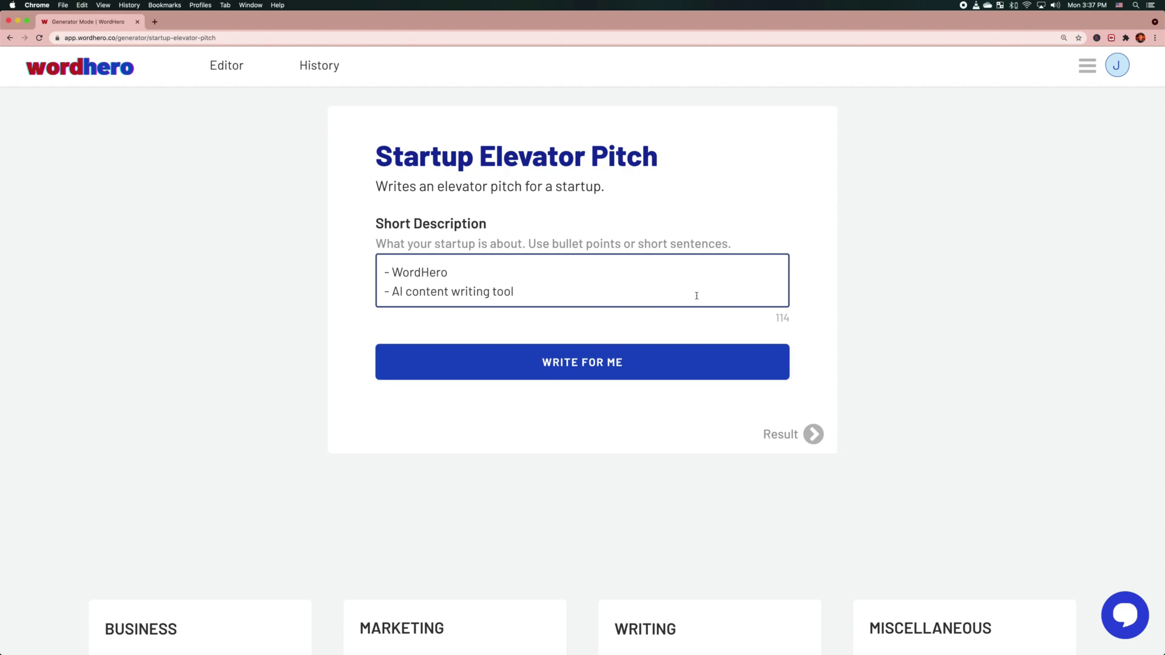
View the generated pitch again twice, returning to the short description form each time
click(799, 445)
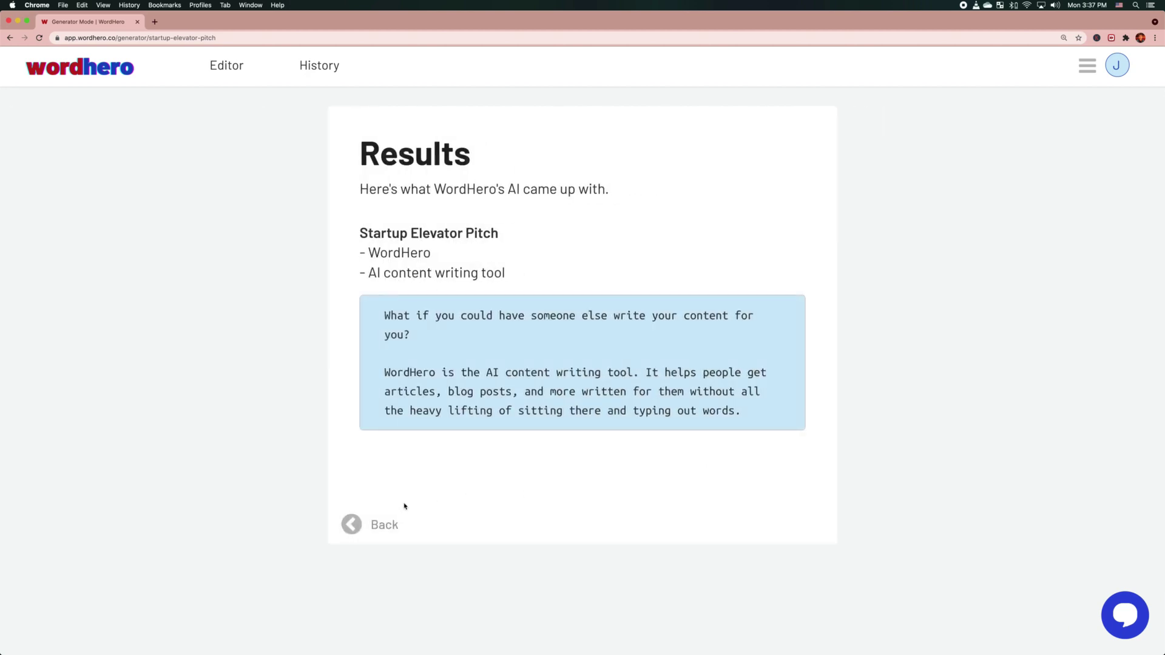
click(369, 528)
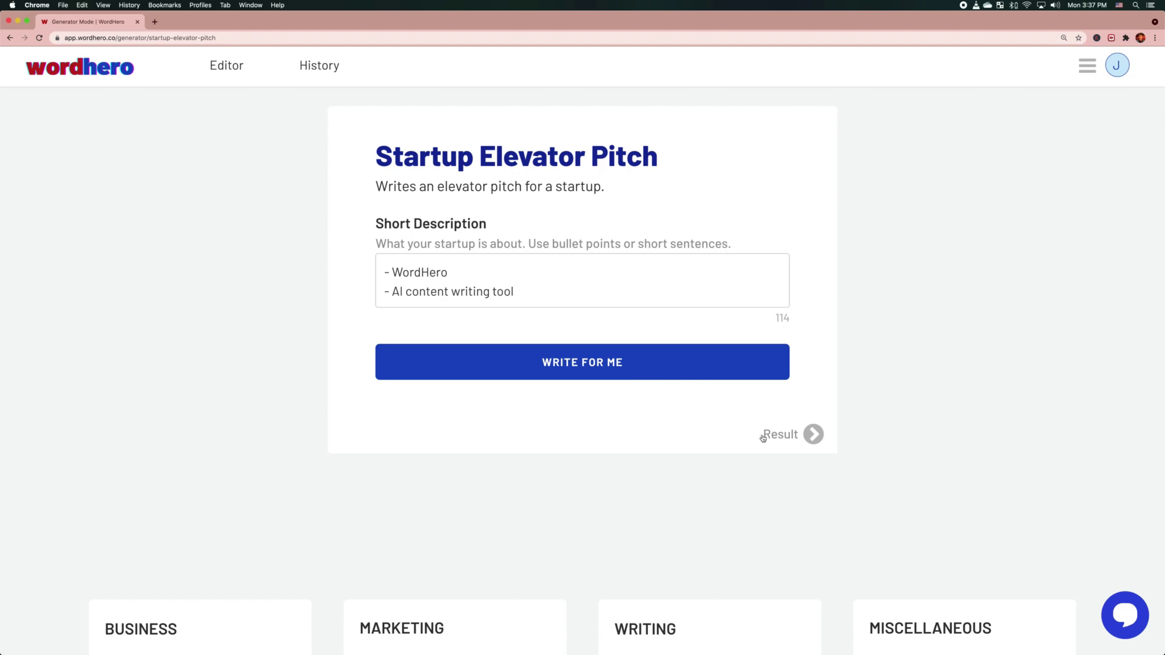
click(790, 437)
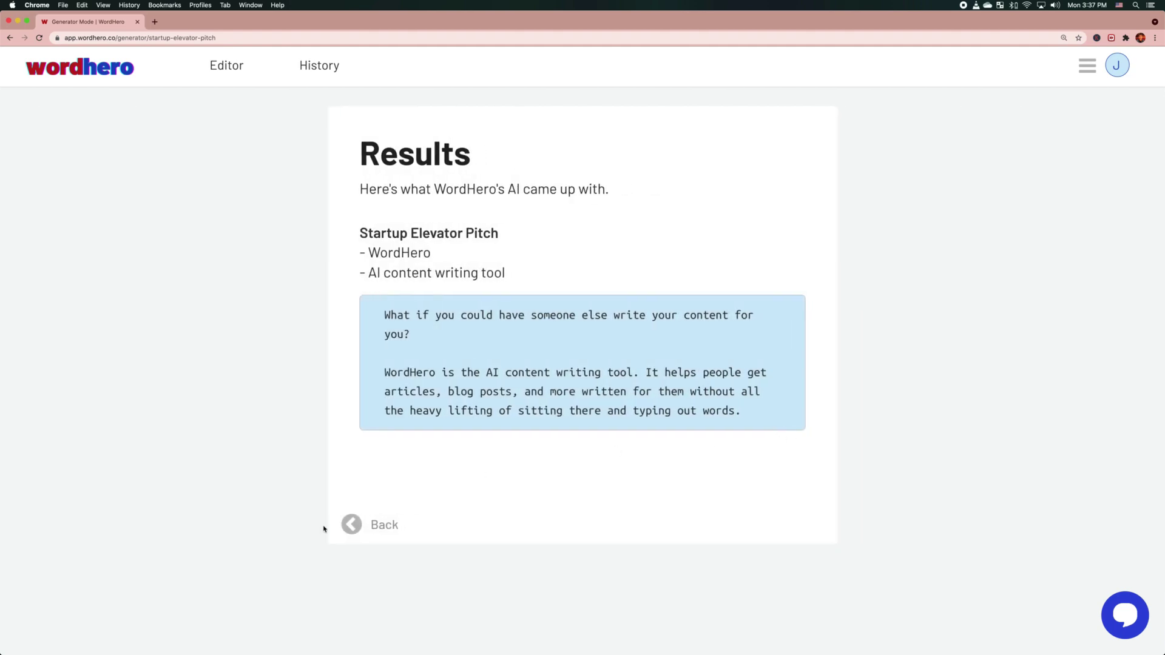
click(368, 527)
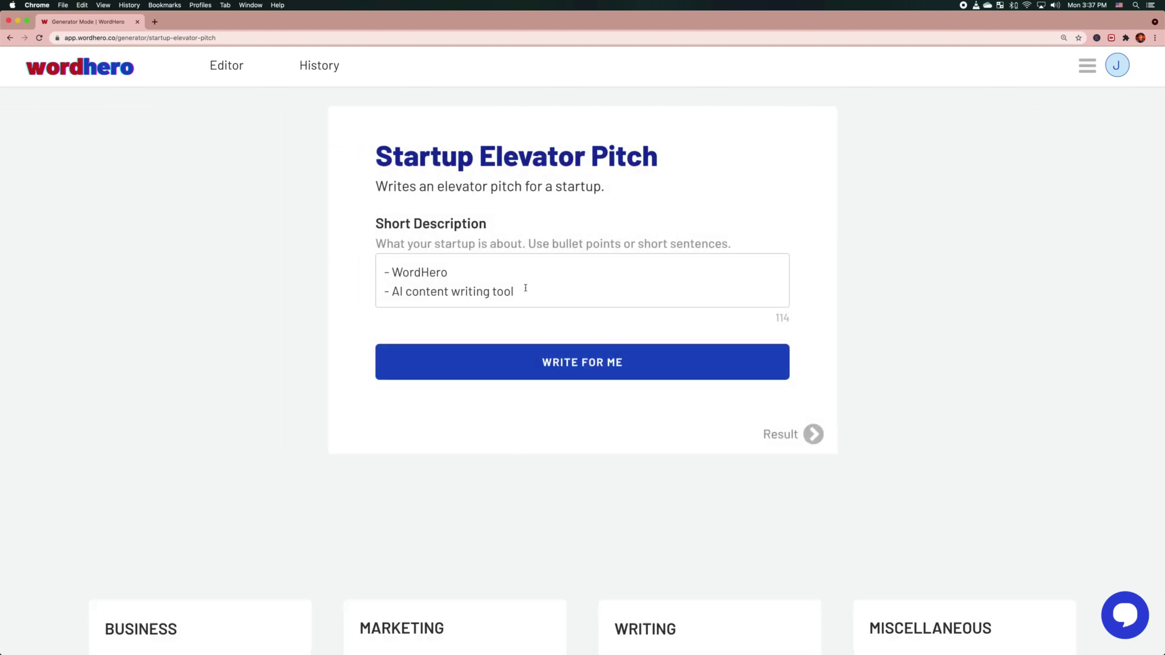
Open the generated elevator pitch again, copy its text, and return to the short description form
click(788, 432)
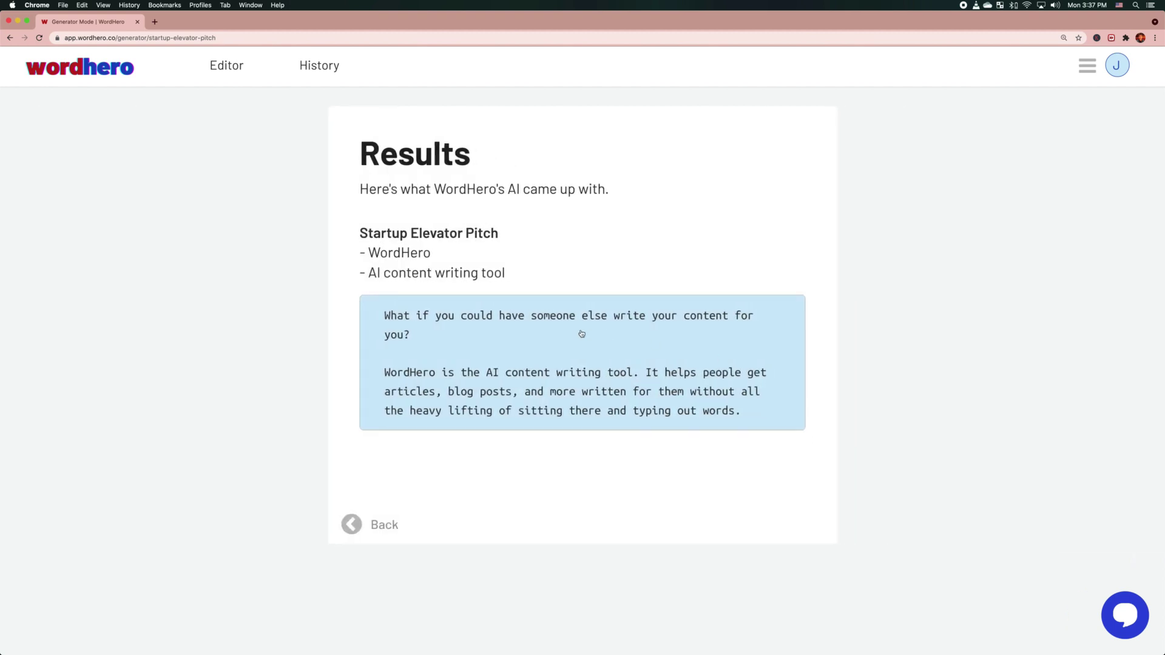
click(546, 333)
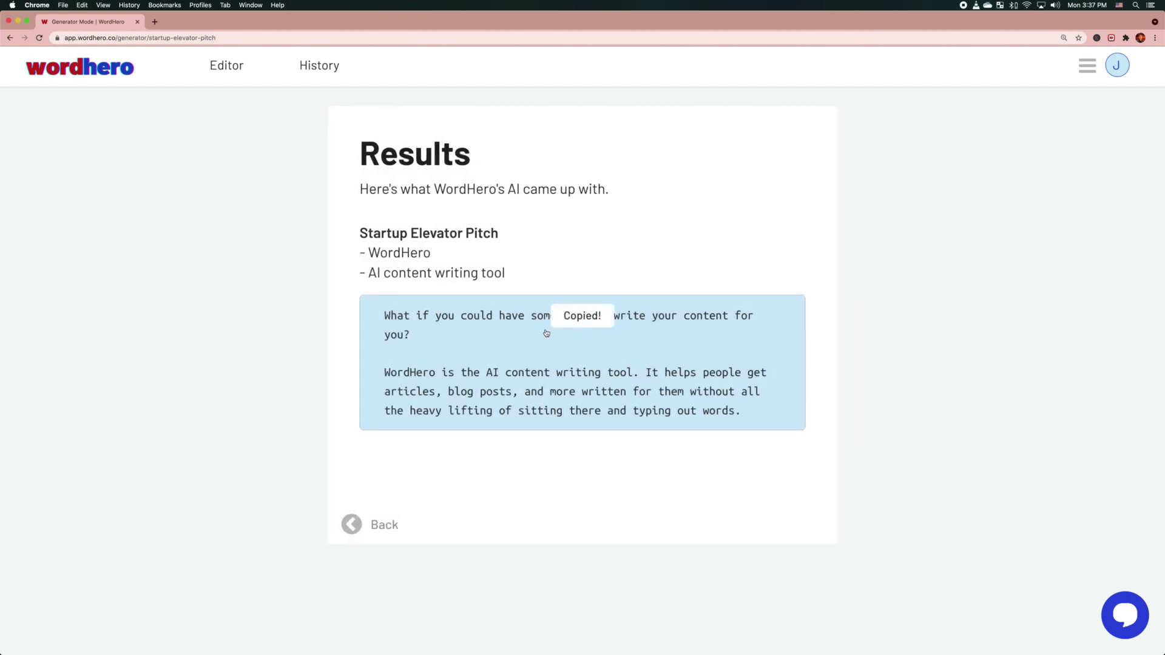
click(590, 320)
click(589, 321)
click(380, 531)
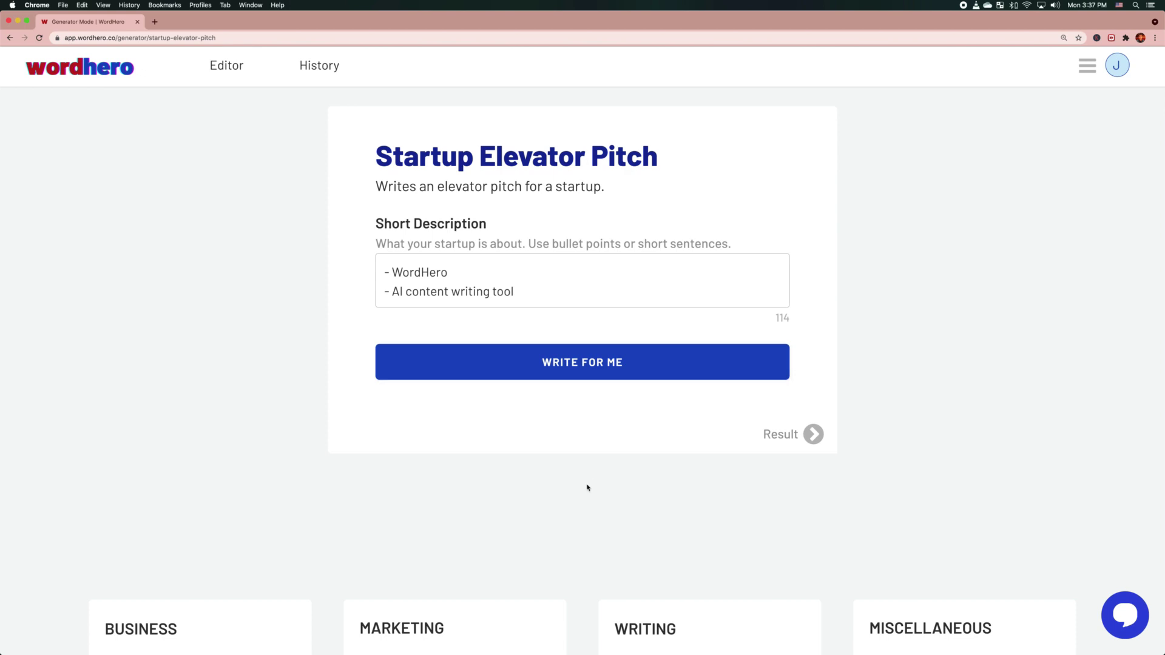
Look through the Business, Marketing, Writing and Miscellaneous tool categories listed below the Startup Elevator Pitch form
scroll(587, 487, down, 5)
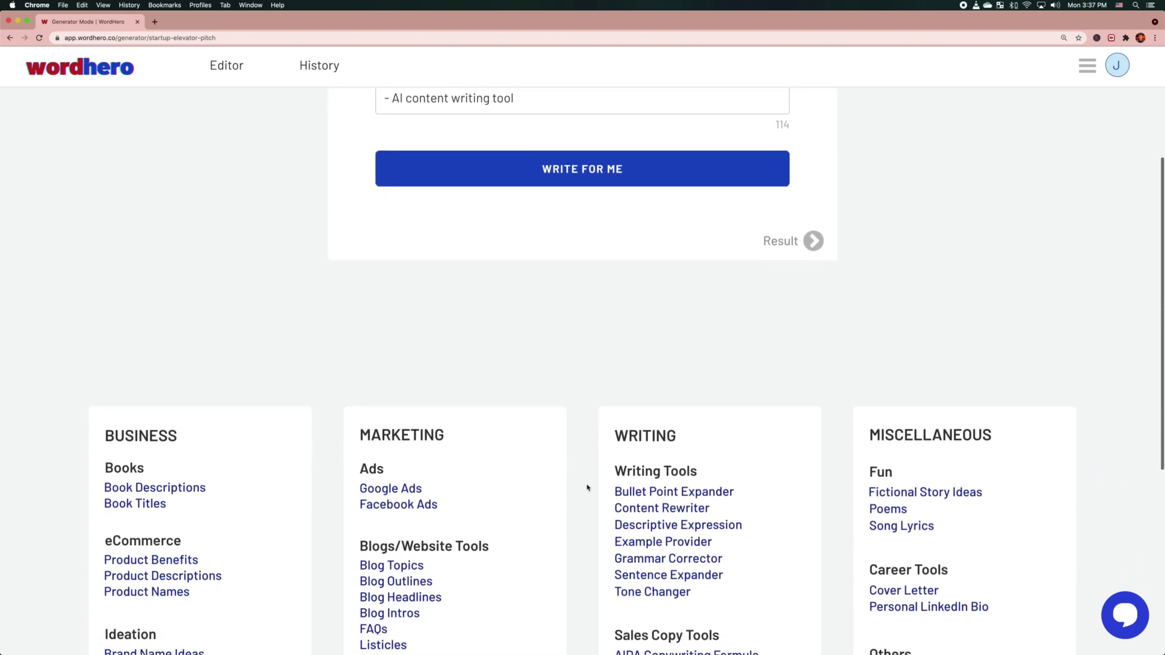
scroll(587, 488, down, 3)
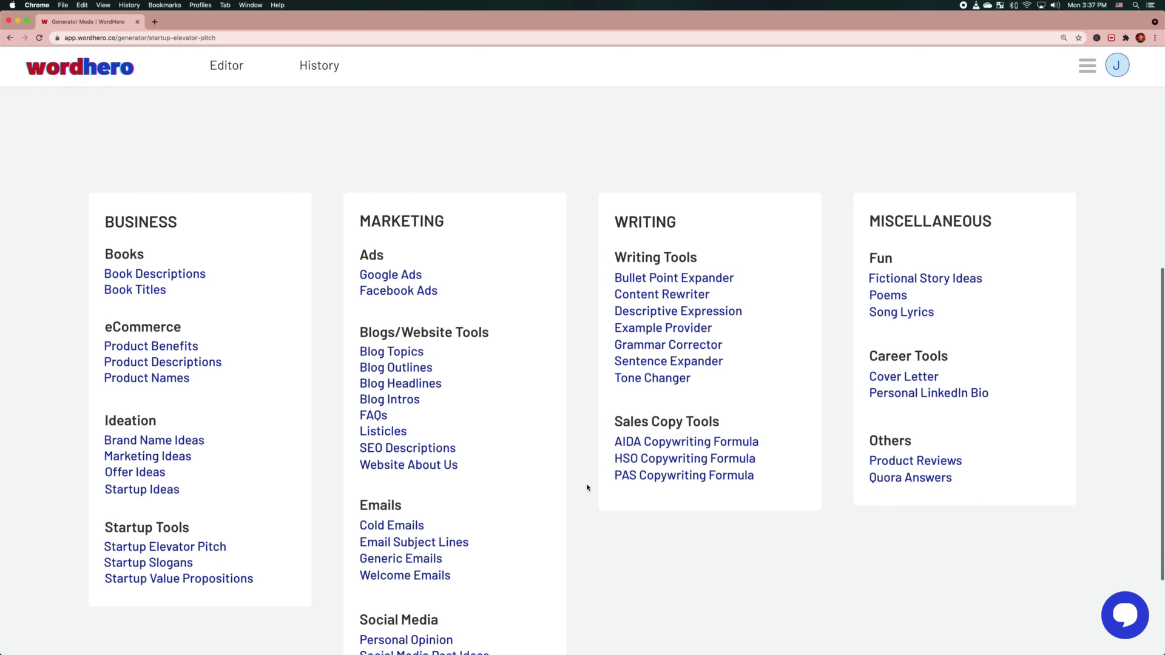
scroll(588, 487, down, 2)
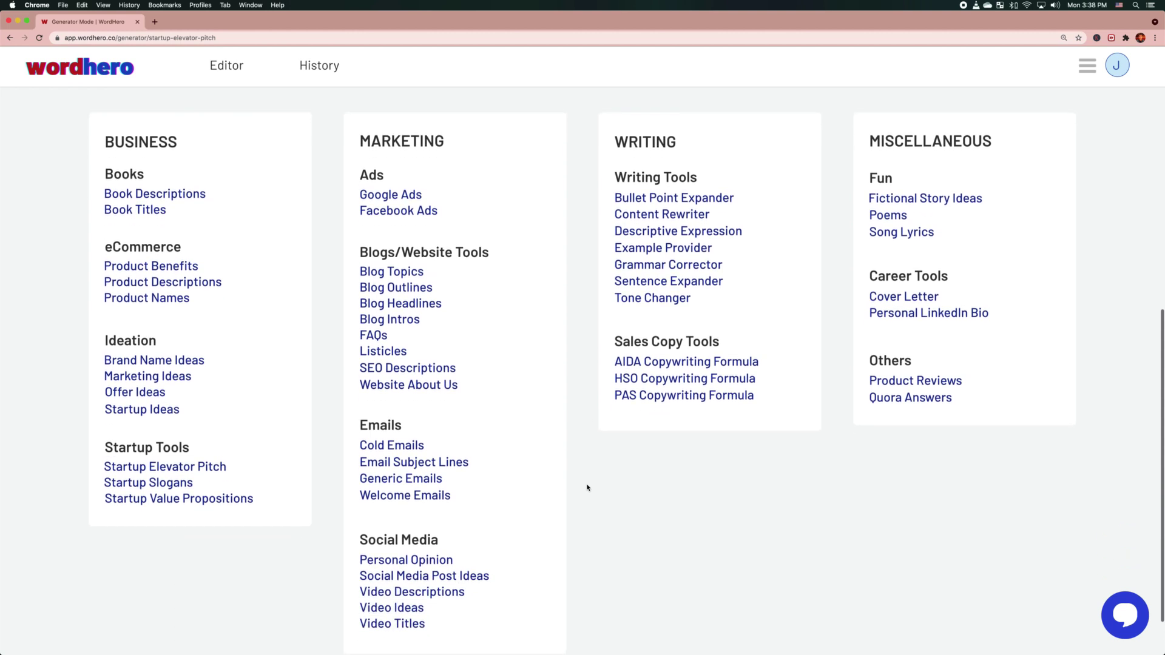
scroll(597, 469, up, 1)
scroll(600, 432, down, 1)
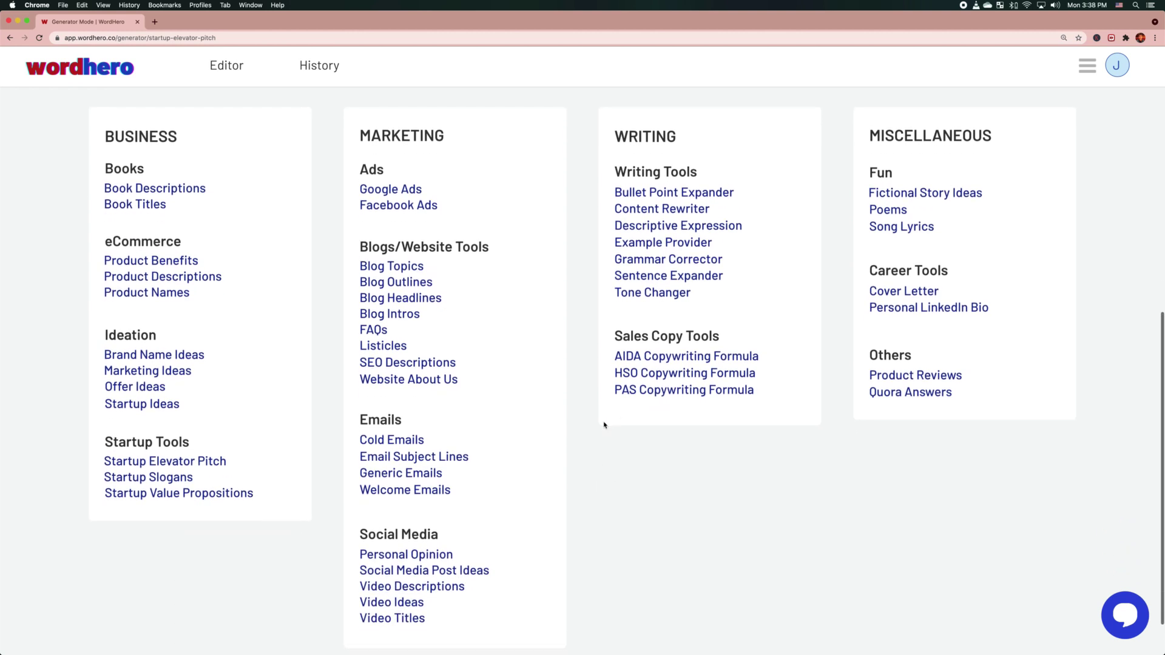
scroll(583, 340, up, 1)
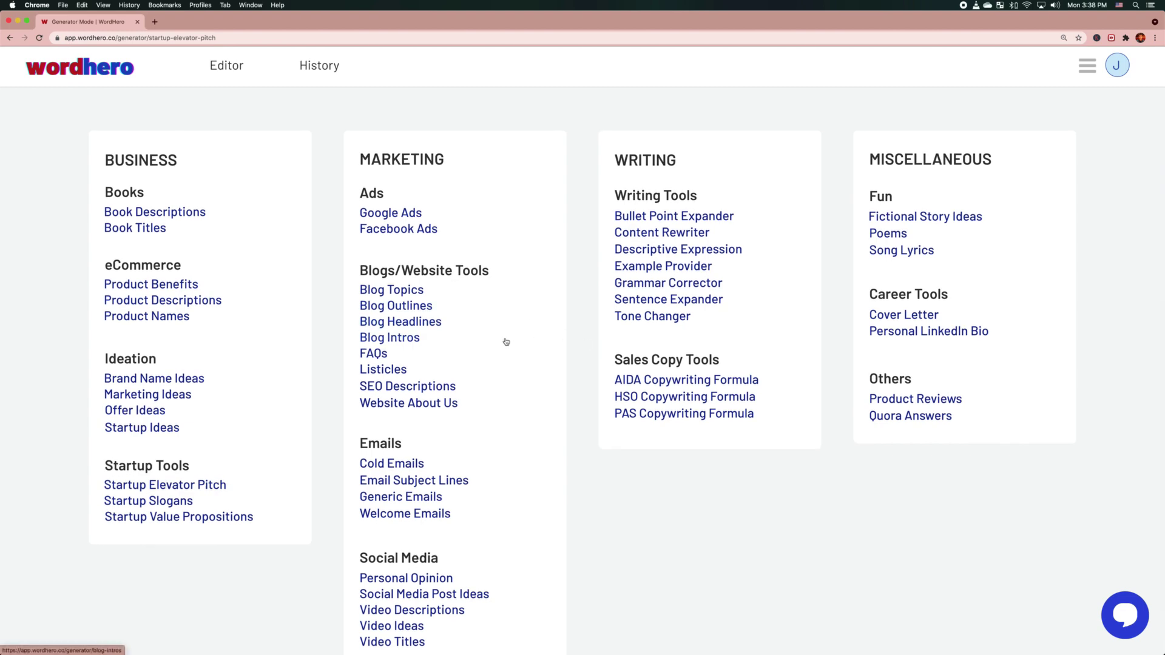
scroll(506, 341, down, 1)
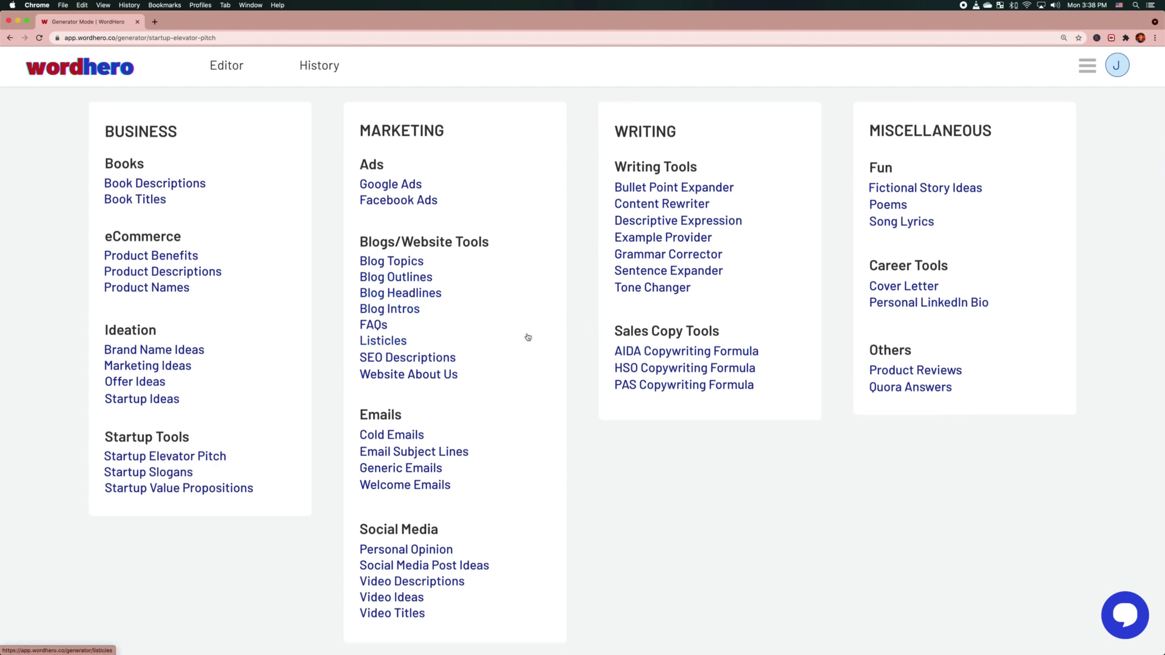
scroll(528, 337, up, 10)
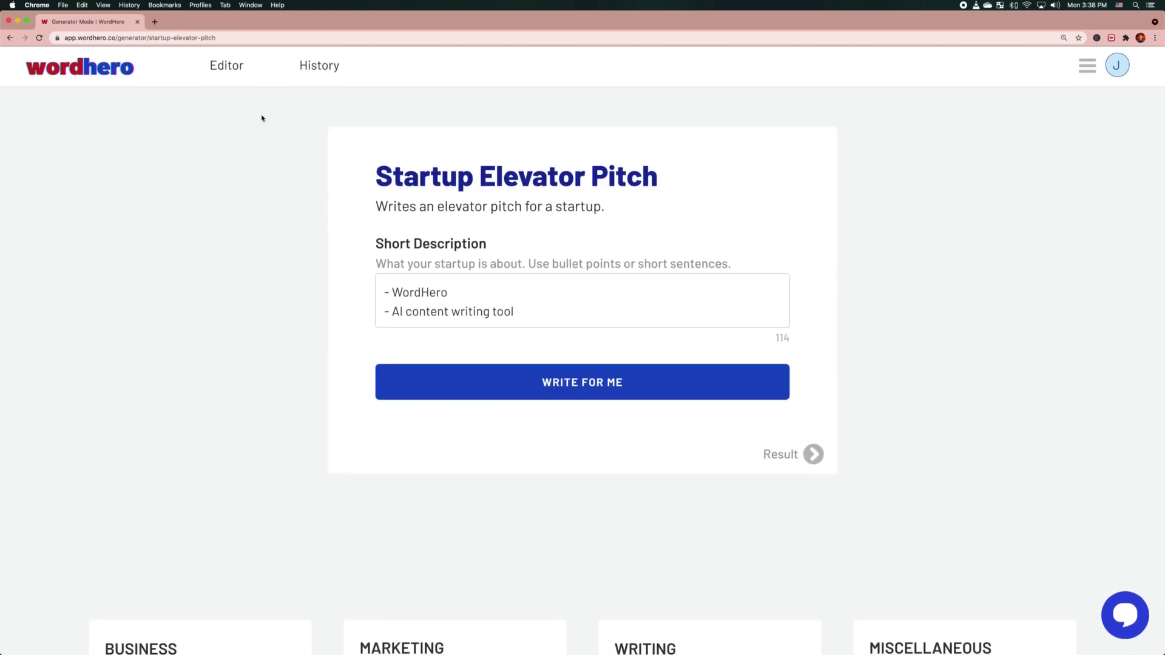
Open the Editor and look through its full list of writing tools
click(214, 64)
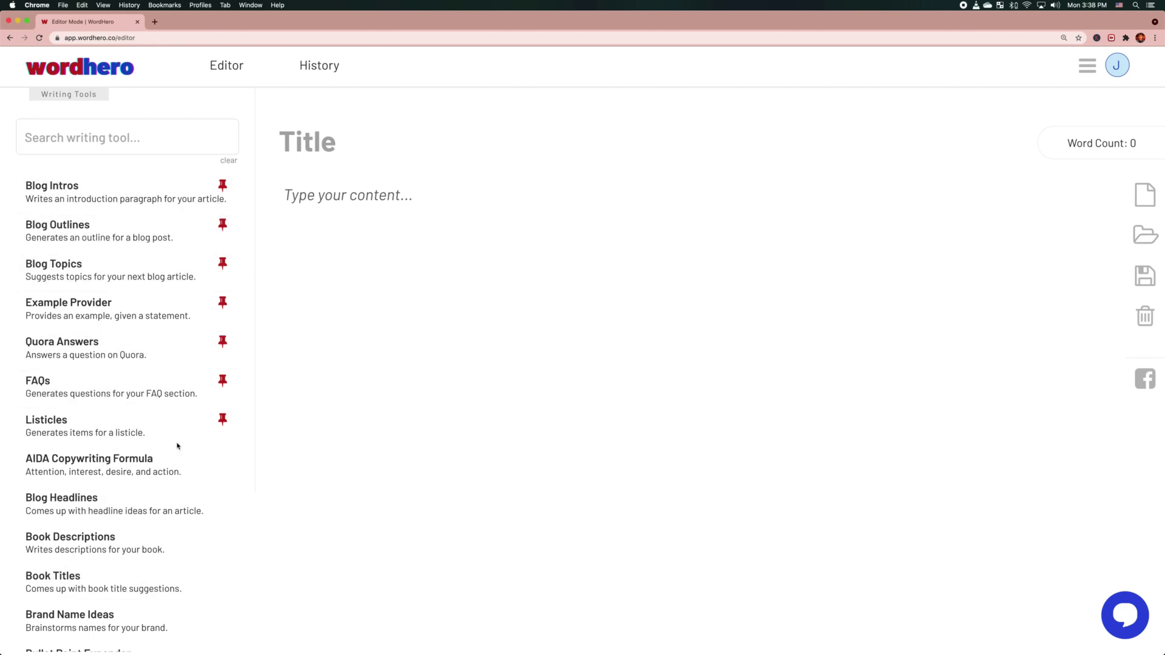
scroll(176, 446, down, 1)
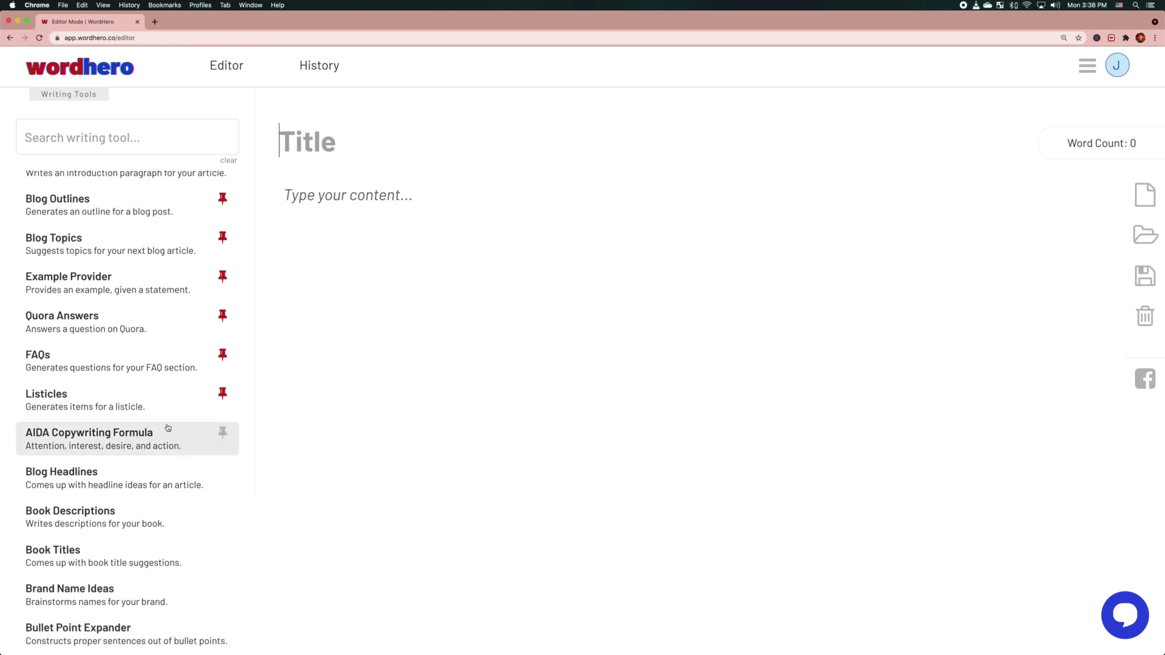
scroll(153, 401, down, 10)
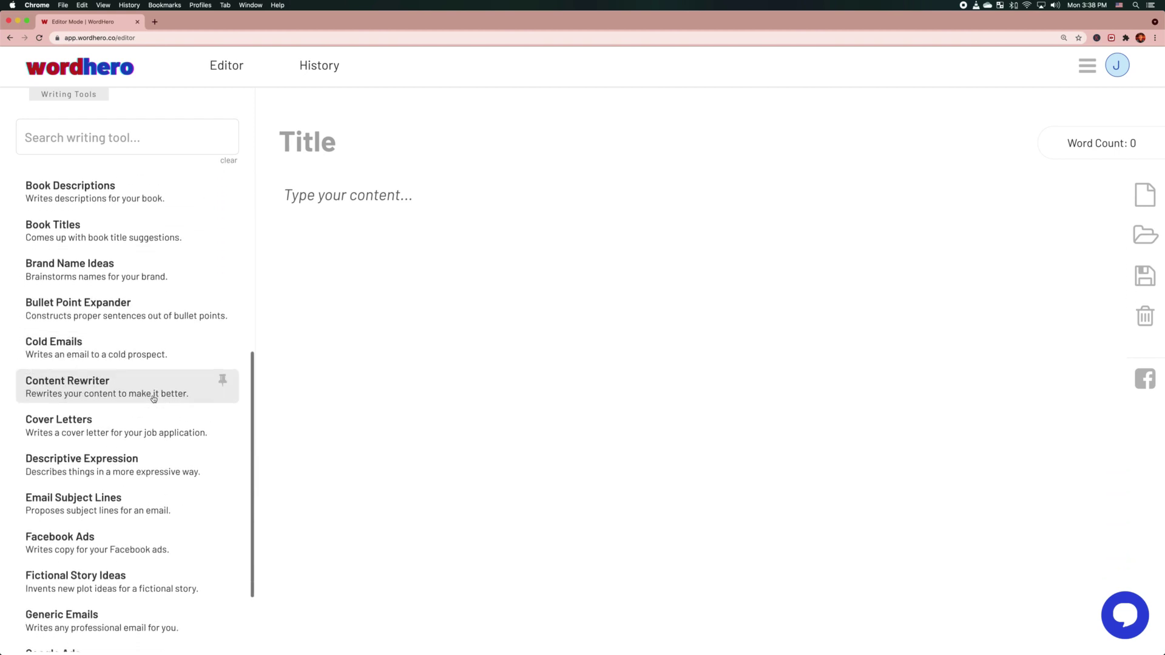
scroll(154, 399, down, 8)
scroll(154, 399, up, 13)
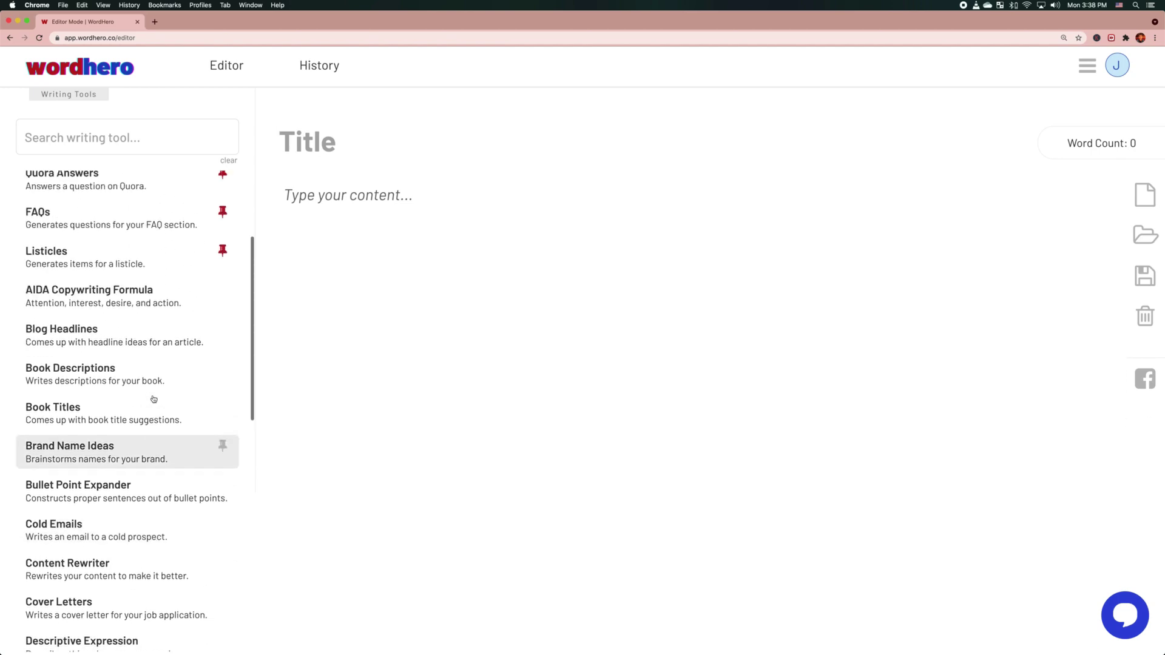
scroll(154, 398, up, 4)
scroll(154, 398, down, 7)
scroll(154, 399, up, 8)
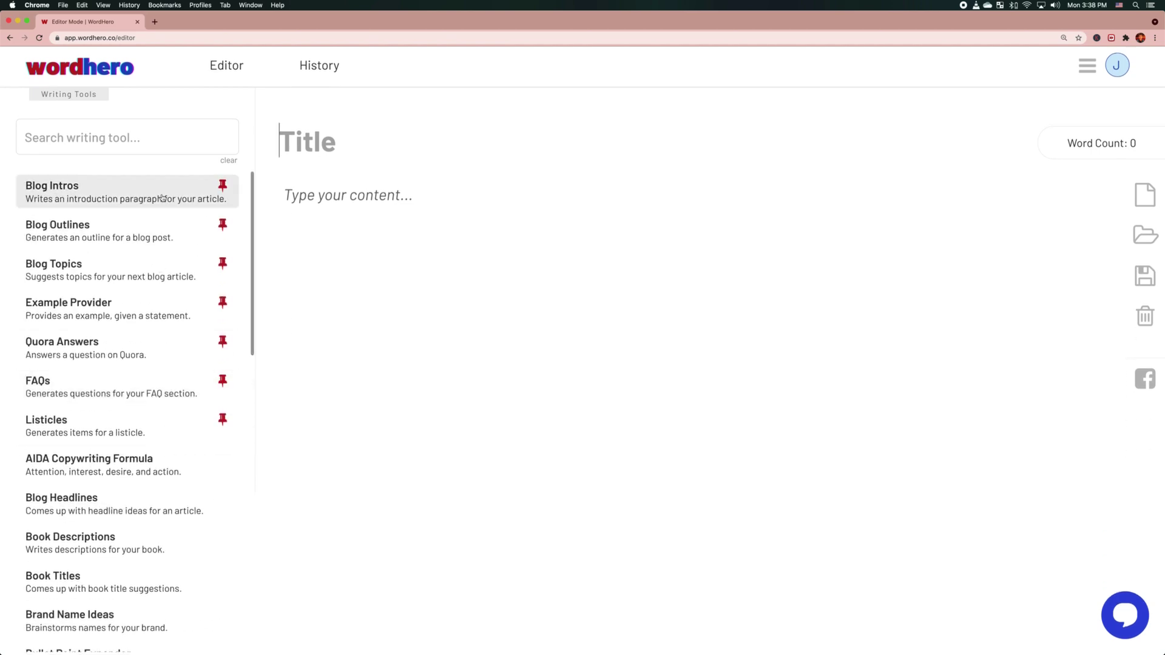
scroll(140, 290, down, 16)
scroll(140, 290, up, 11)
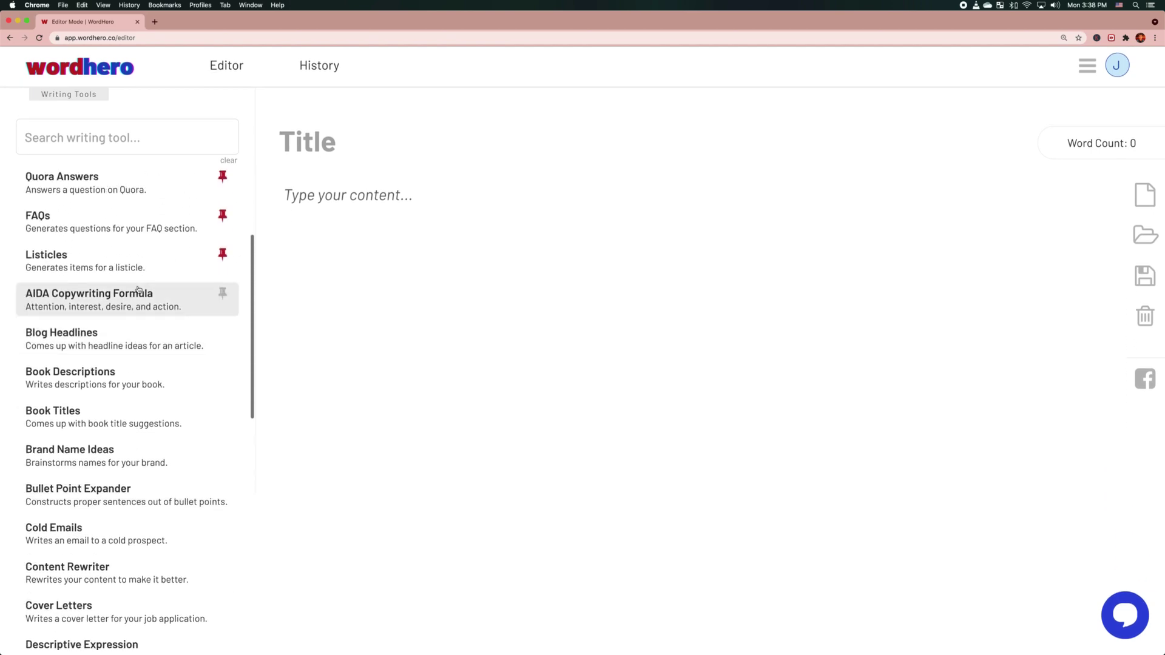
scroll(138, 290, up, 2)
scroll(139, 289, down, 3)
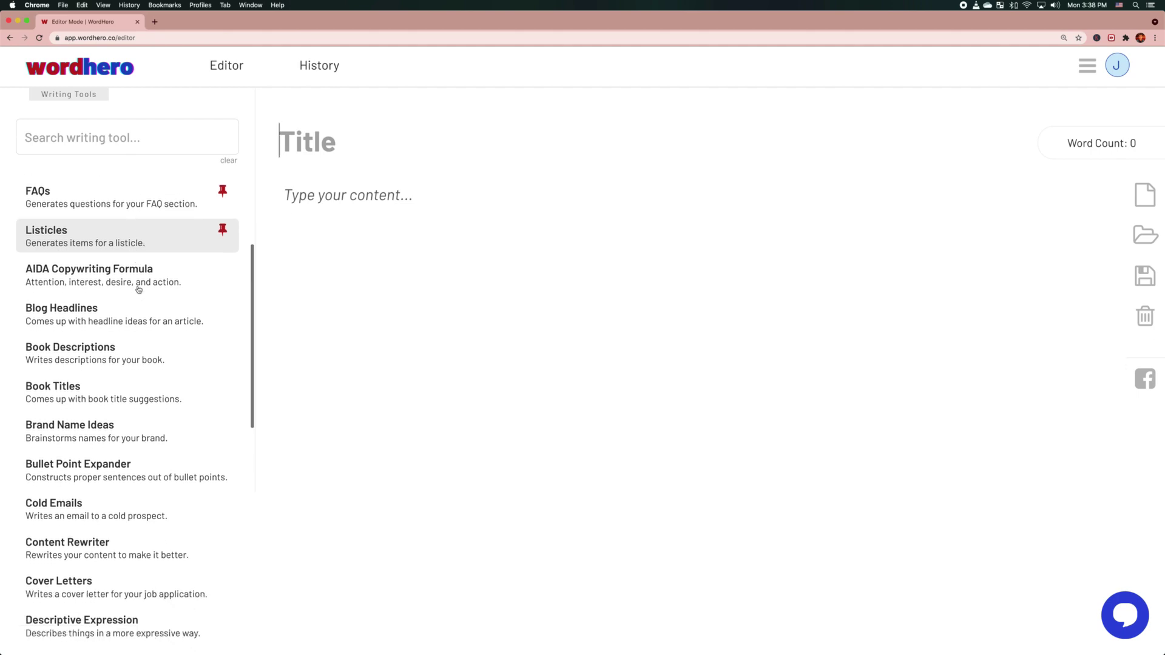
scroll(139, 289, down, 15)
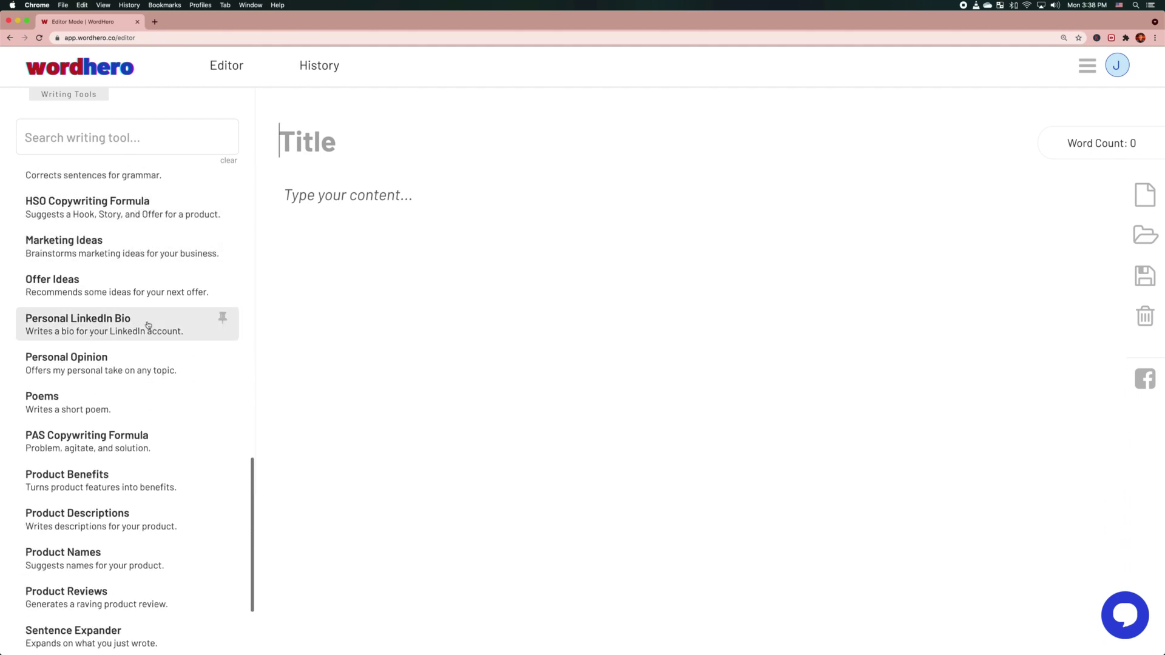
scroll(152, 304, up, 20)
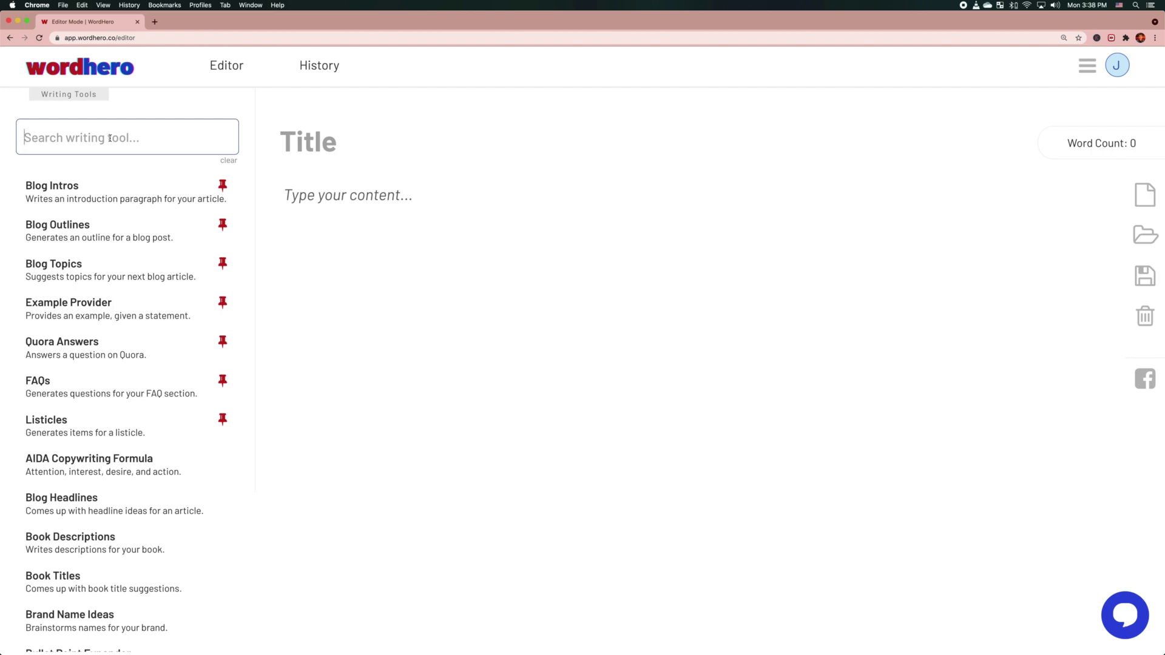
scroll(114, 224, down, 5)
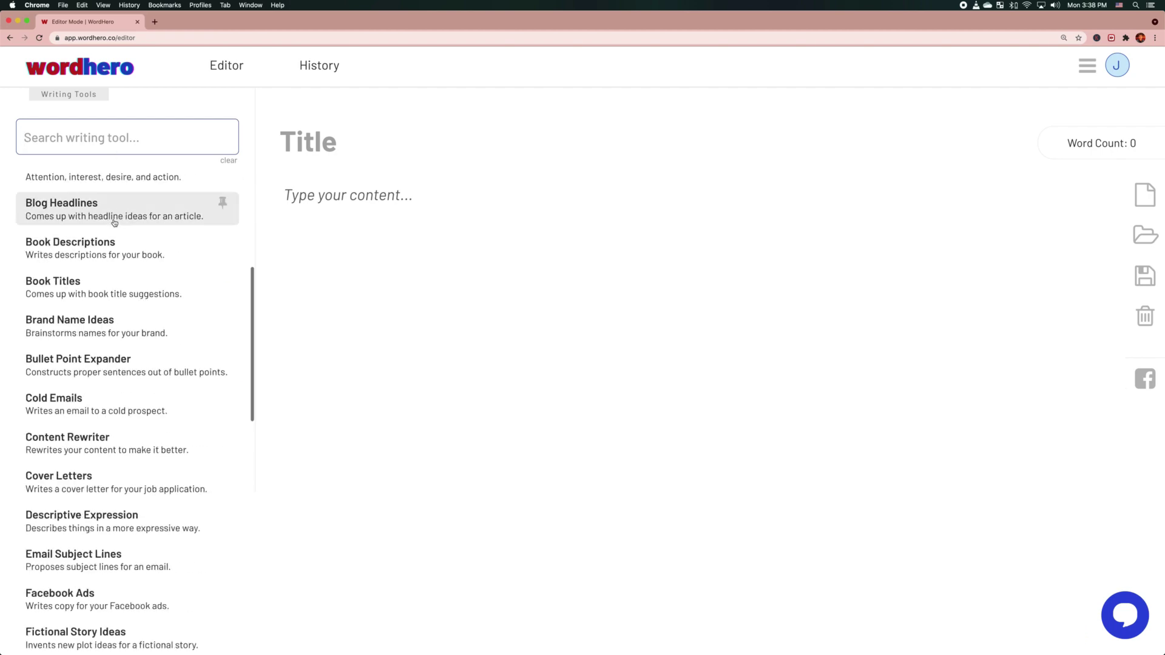
scroll(114, 223, up, 5)
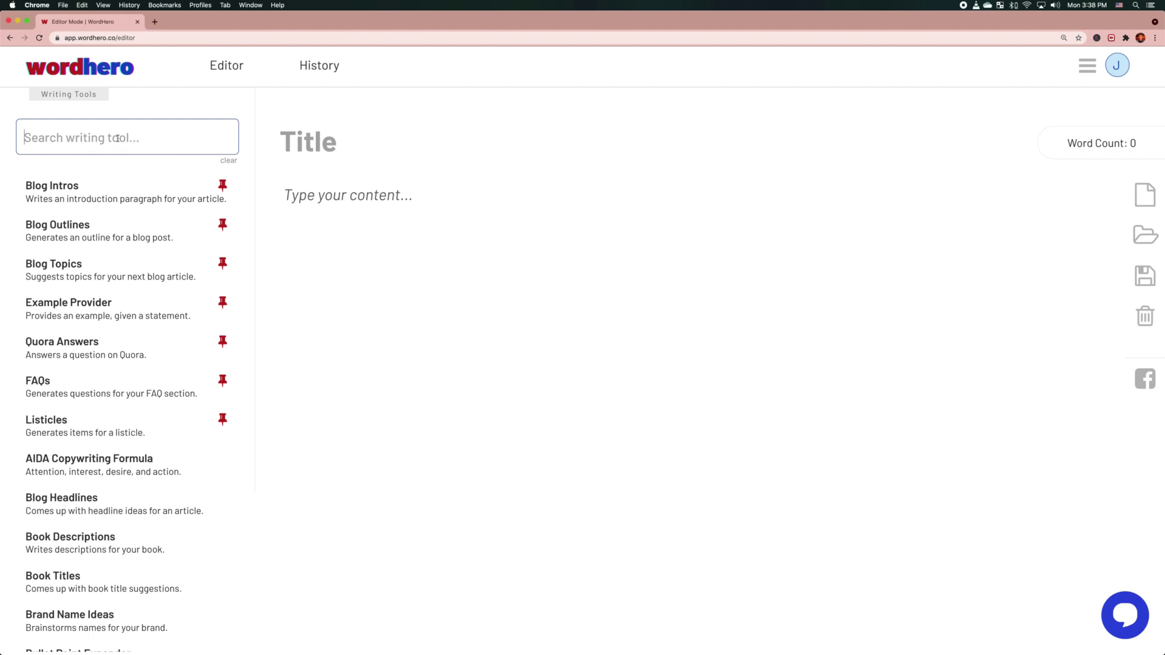
Search the writing tools for "email" and pin Generic Emails, clearing the search when done
text(email)
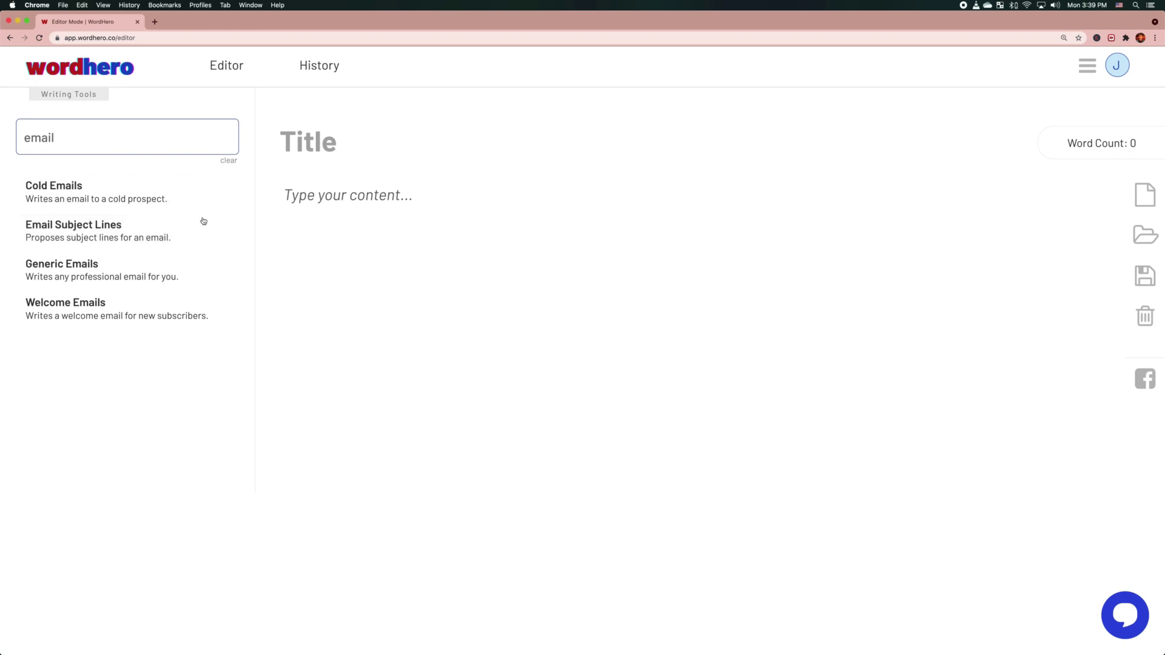
click(223, 266)
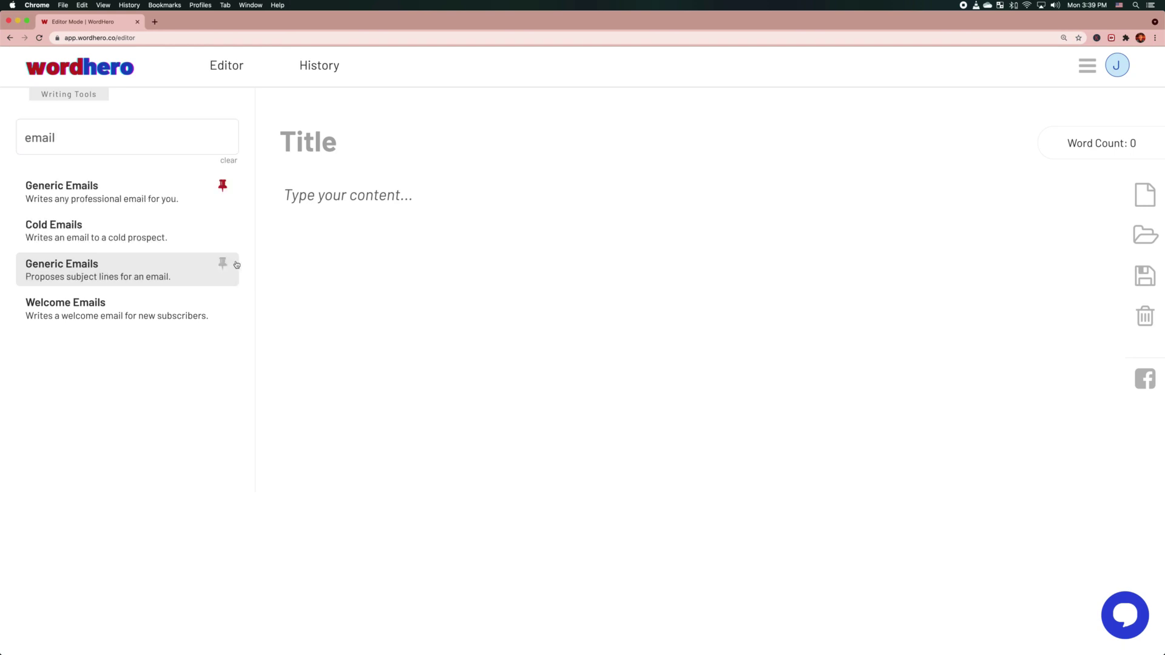
click(228, 161)
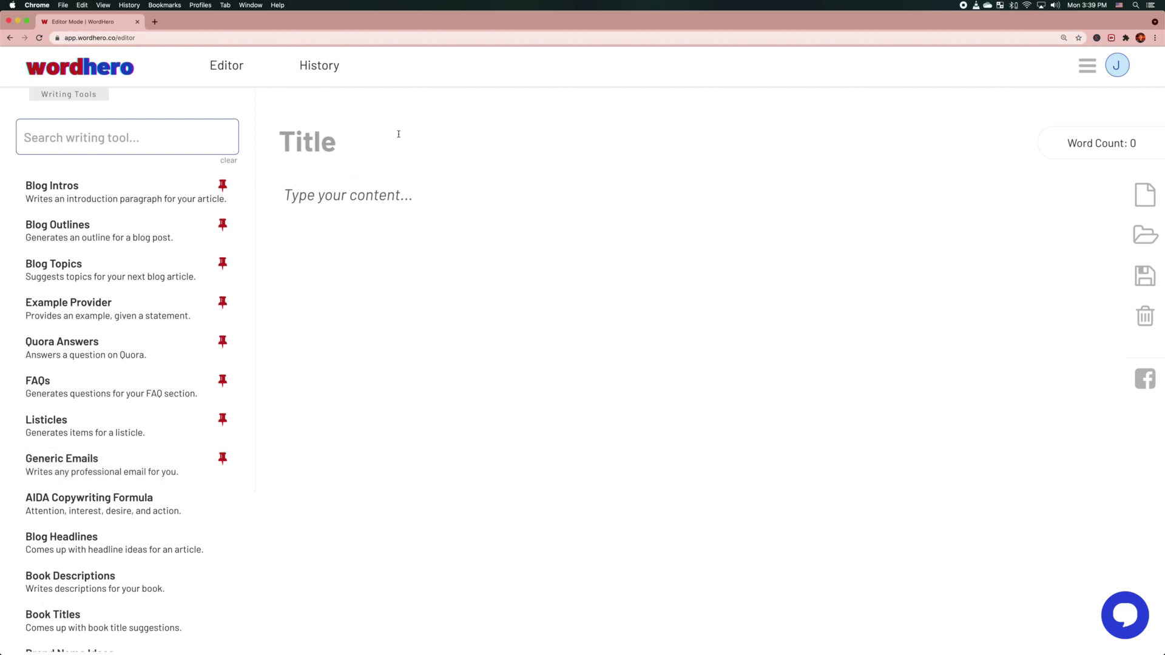
click(327, 144)
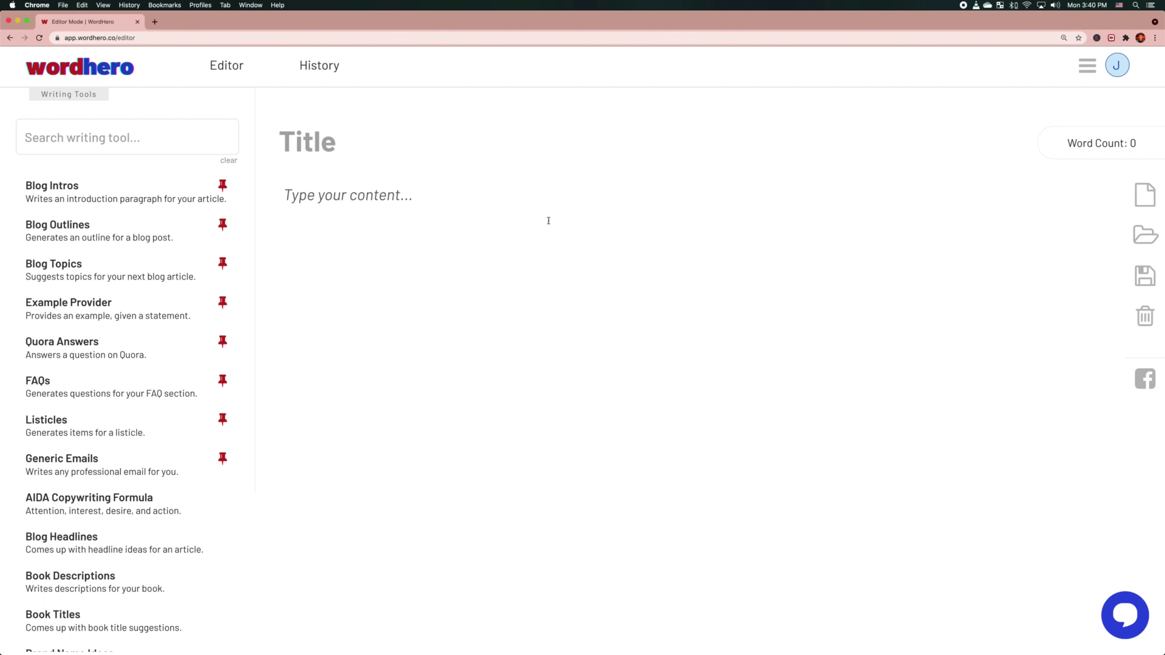
triple_click(1090, 144)
click(1083, 210)
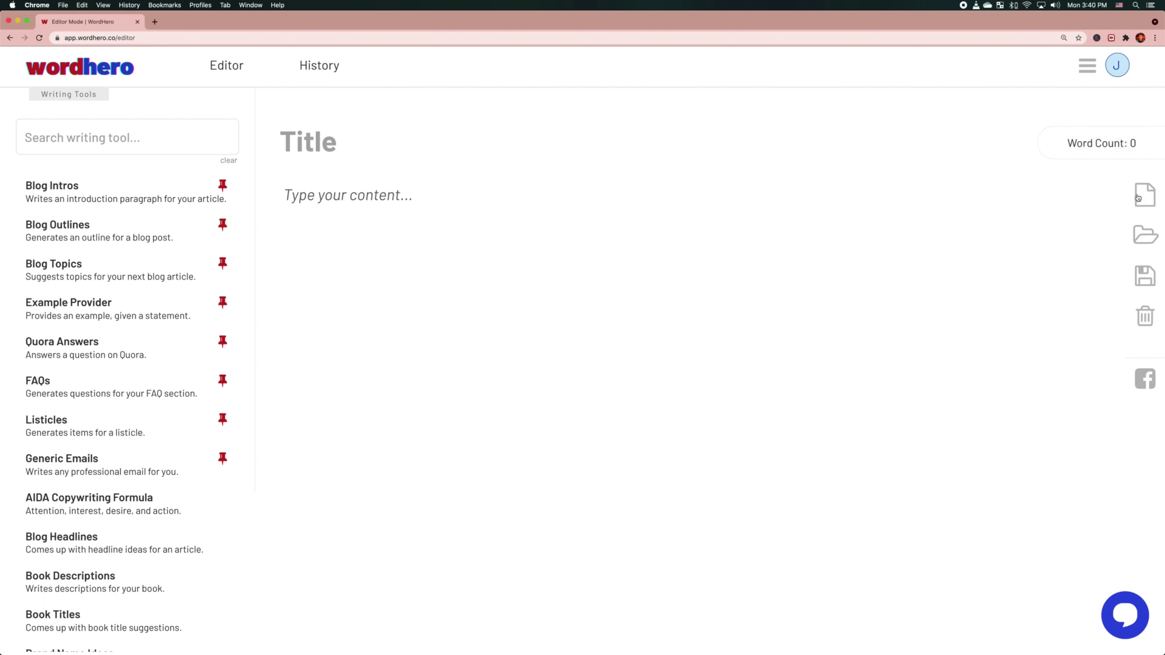
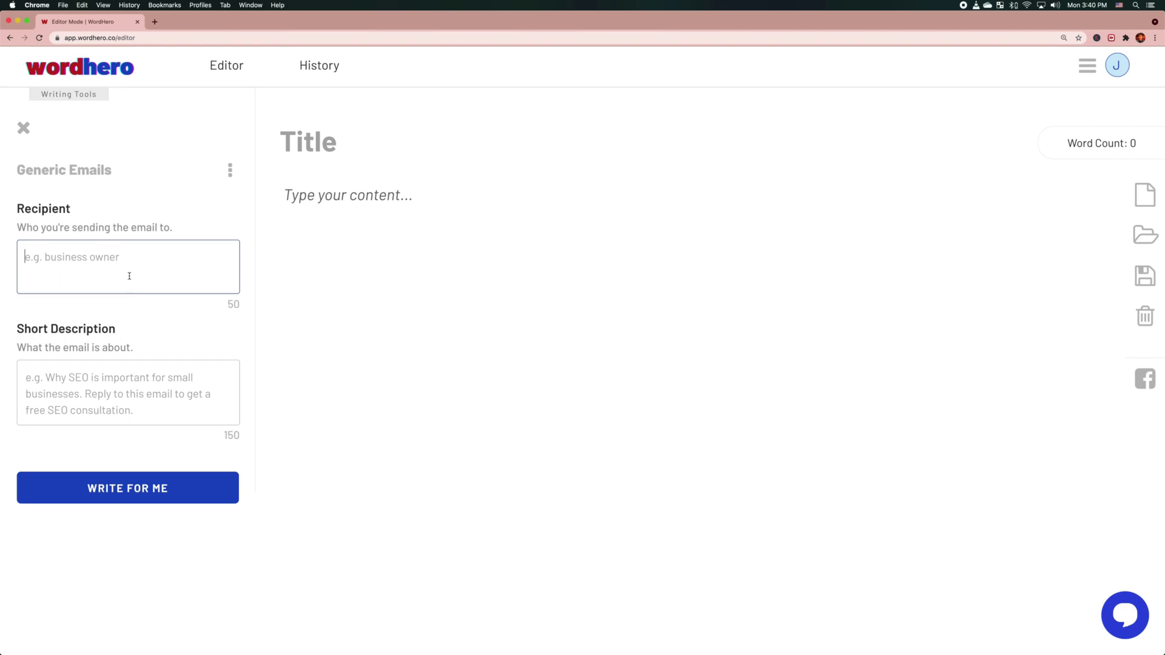
Enter "business owner" as the recipient in the Generic Emails tool
triple_click(90, 229)
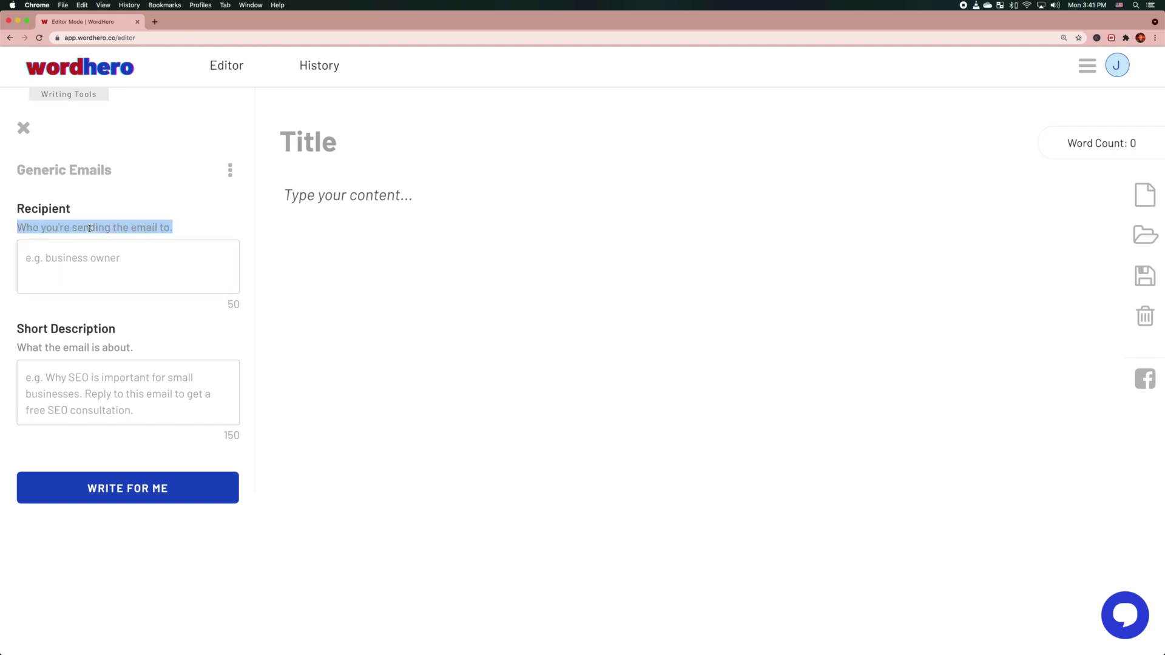
click(120, 268)
triple_click(72, 346)
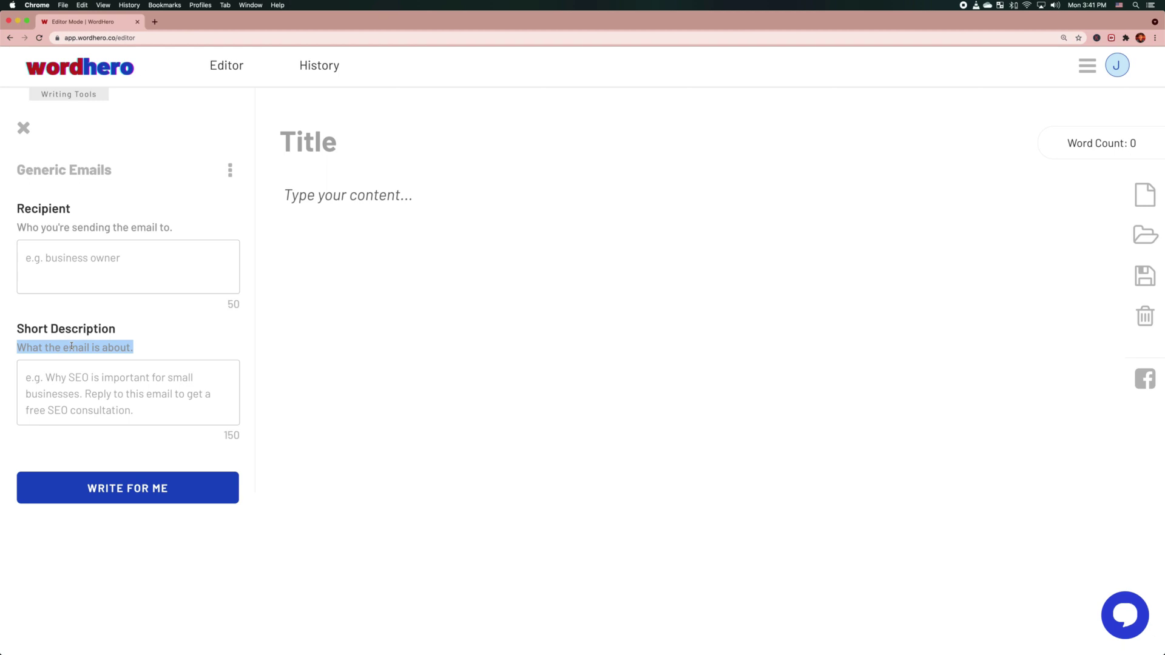
click(159, 258)
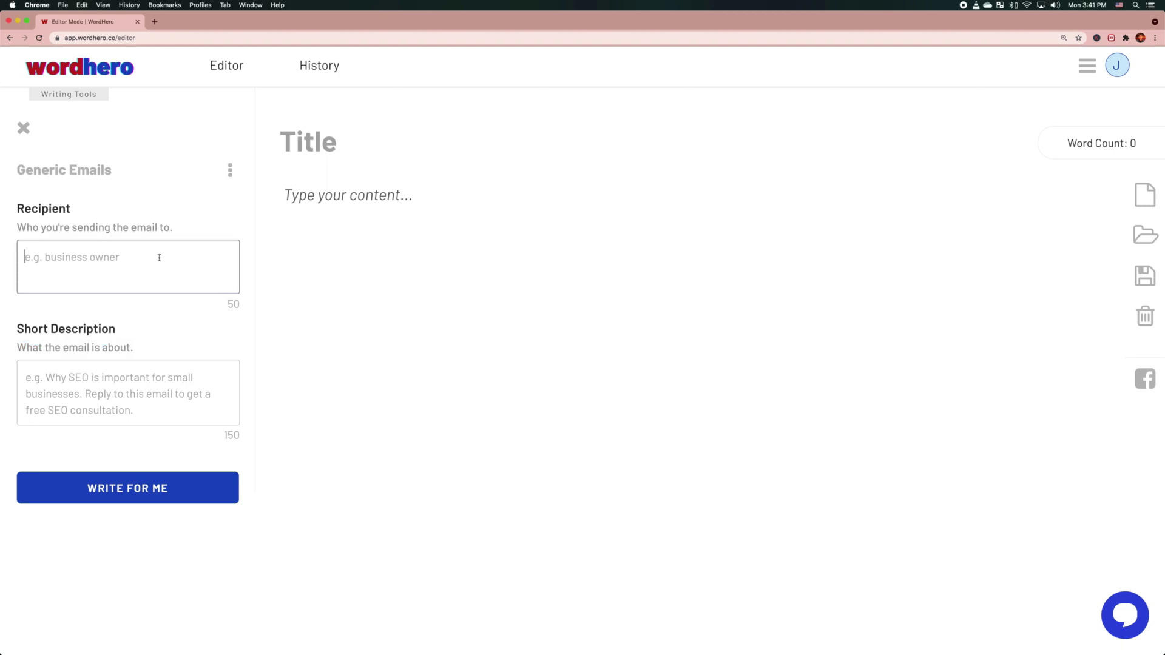
text(business owner)
Enter "Why SEO is important for small businesses. Reply to this email for a free consultation." as the short description and generate the emails
click(105, 388)
text(W)
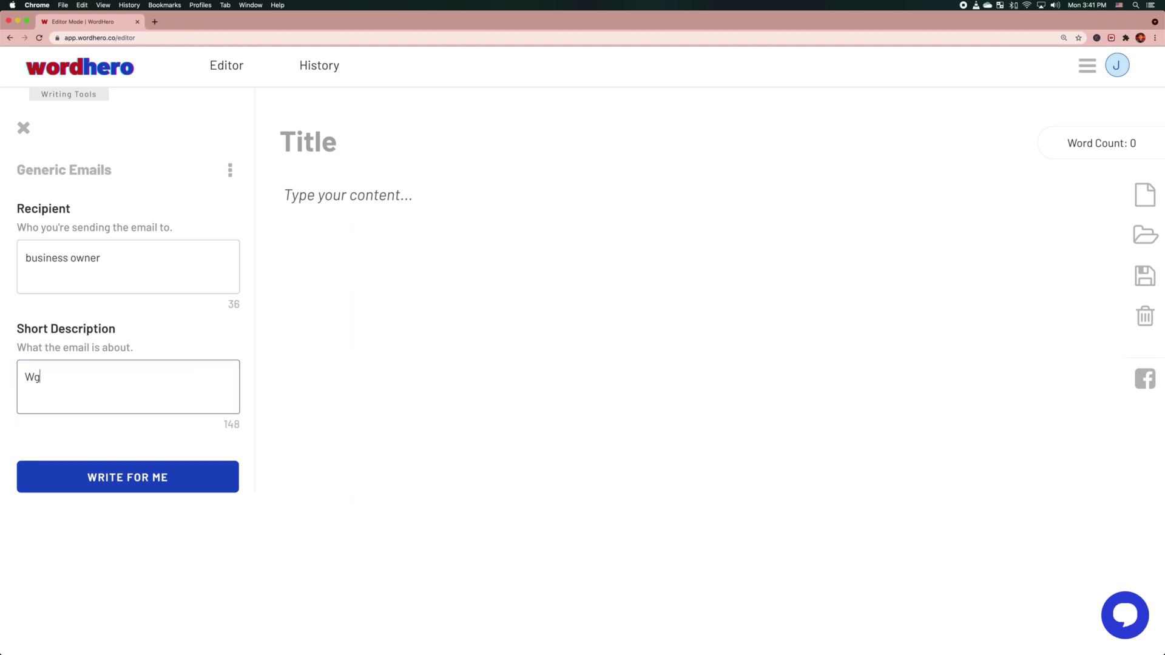
text(hy SEO is important for)
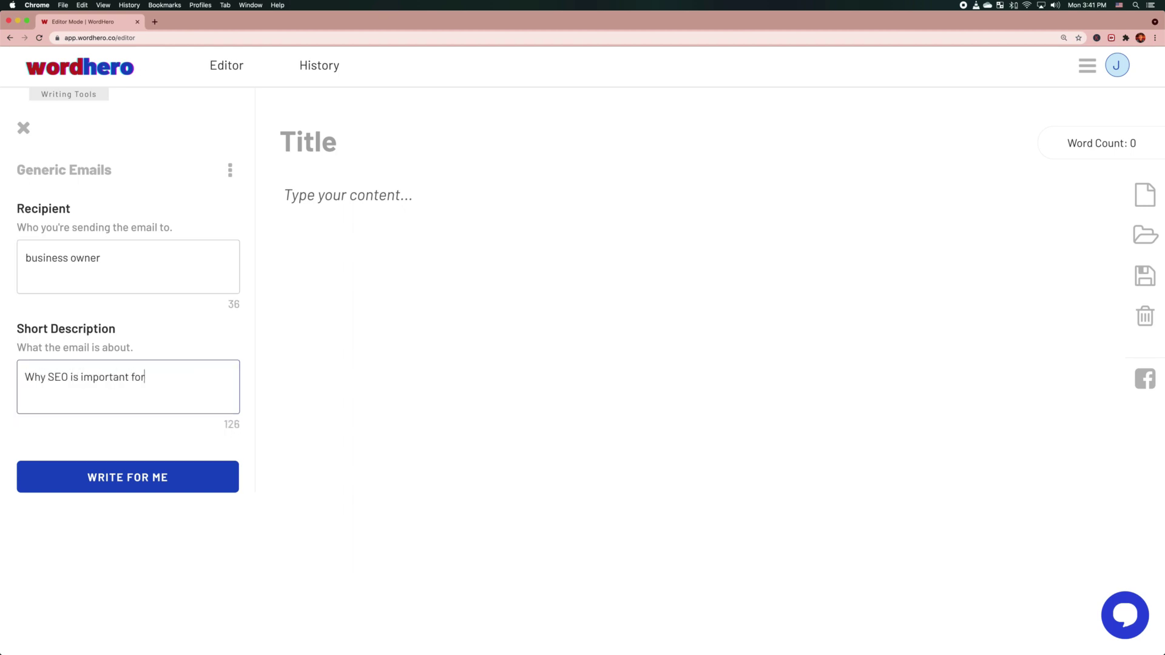
text( small businesses. Reply to t)
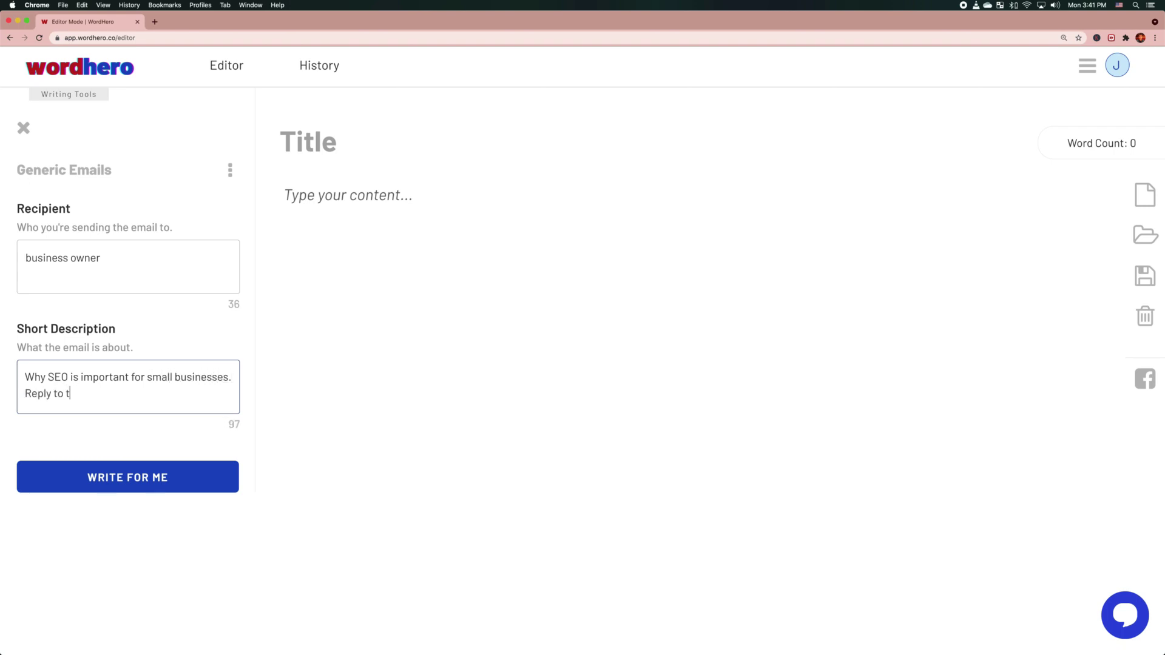
text(his meail for a free consultation.)
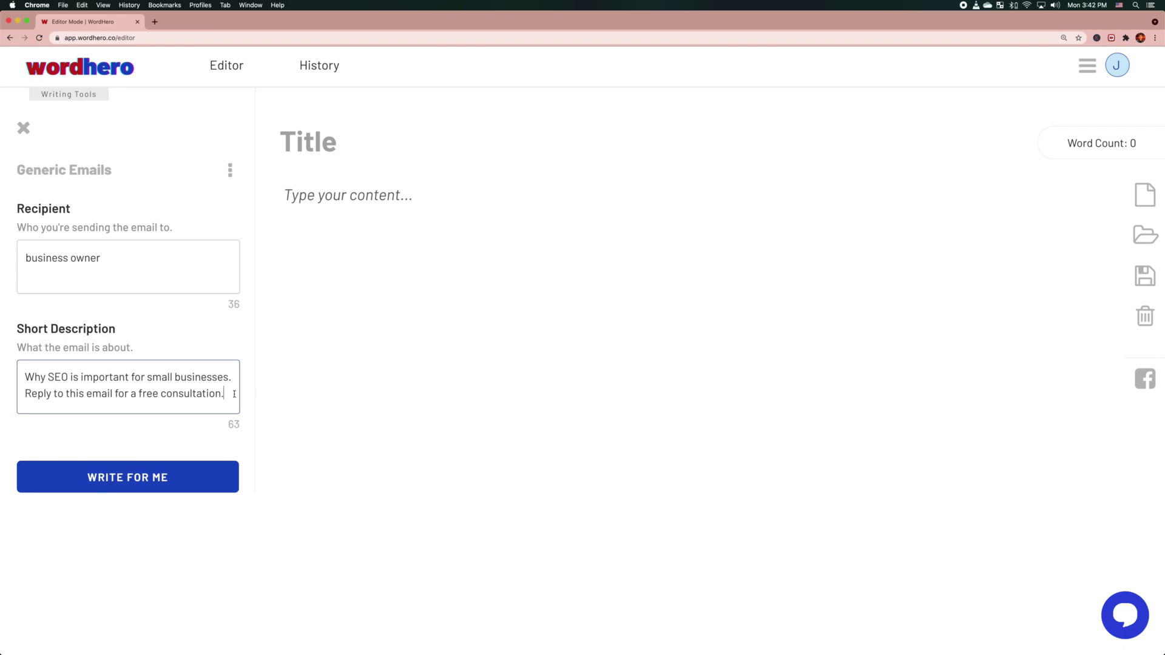
double_click(96, 394)
triple_click(128, 396)
click(158, 395)
click(112, 479)
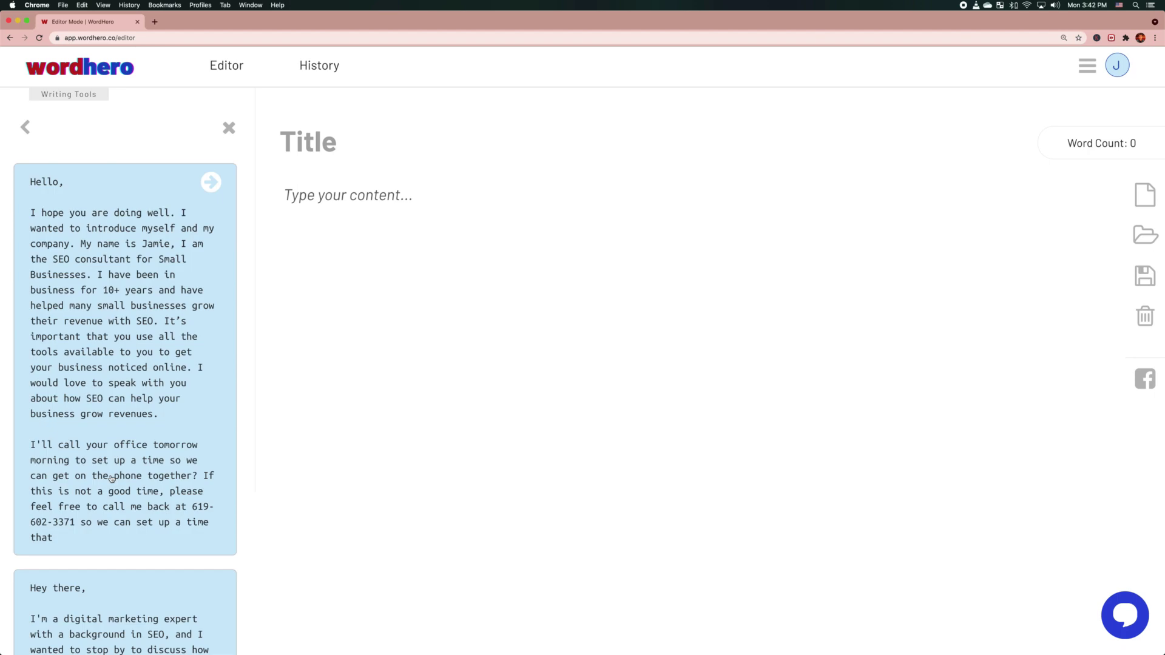
Review the generated emails and copy the first one, beginning "Hello,", into the body of the empty document
scroll(111, 479, down, 5)
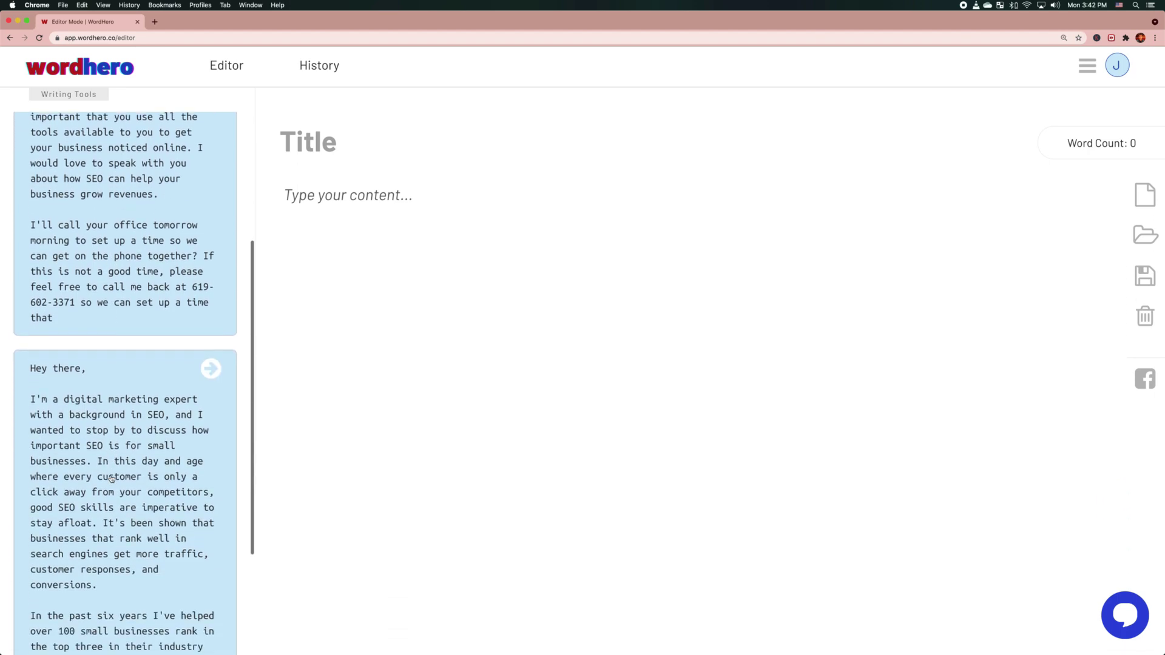
scroll(112, 479, down, 3)
scroll(139, 455, up, 8)
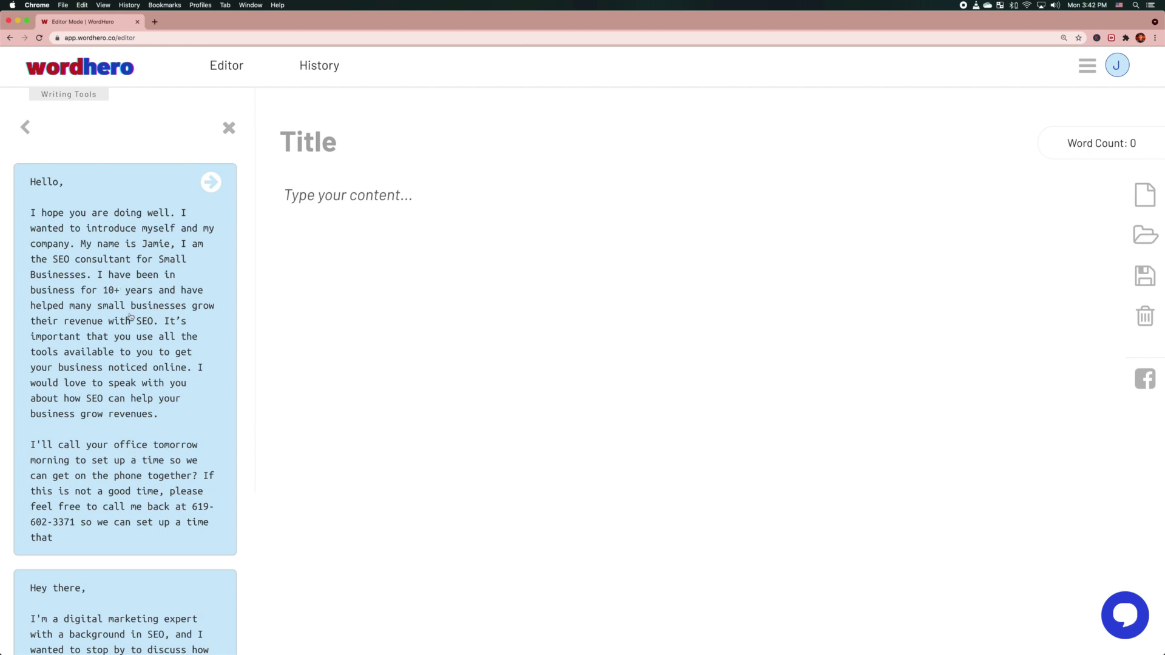
scroll(130, 316, down, 2)
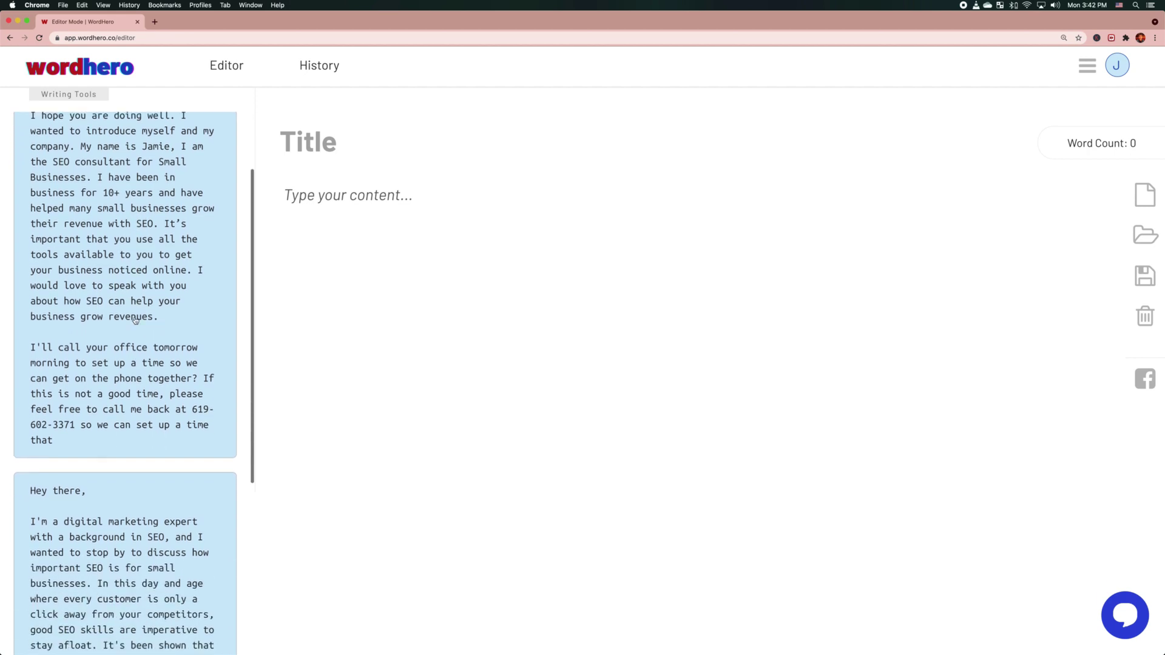
scroll(135, 321, up, 2)
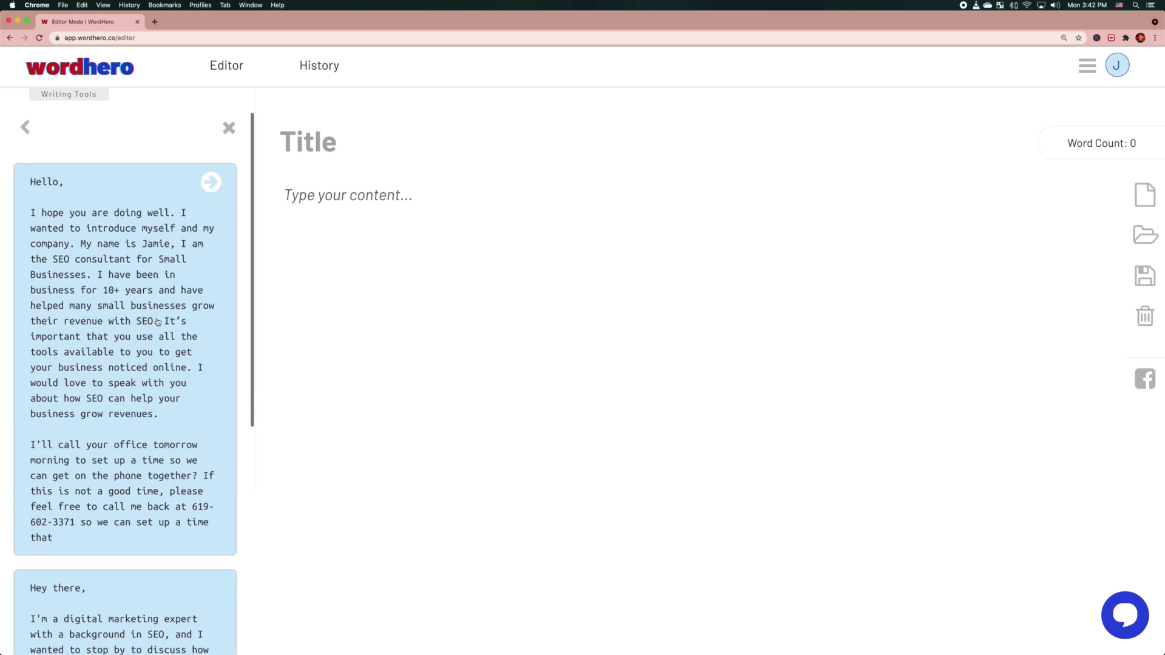
click(117, 255)
click(353, 214)
key(super+v)
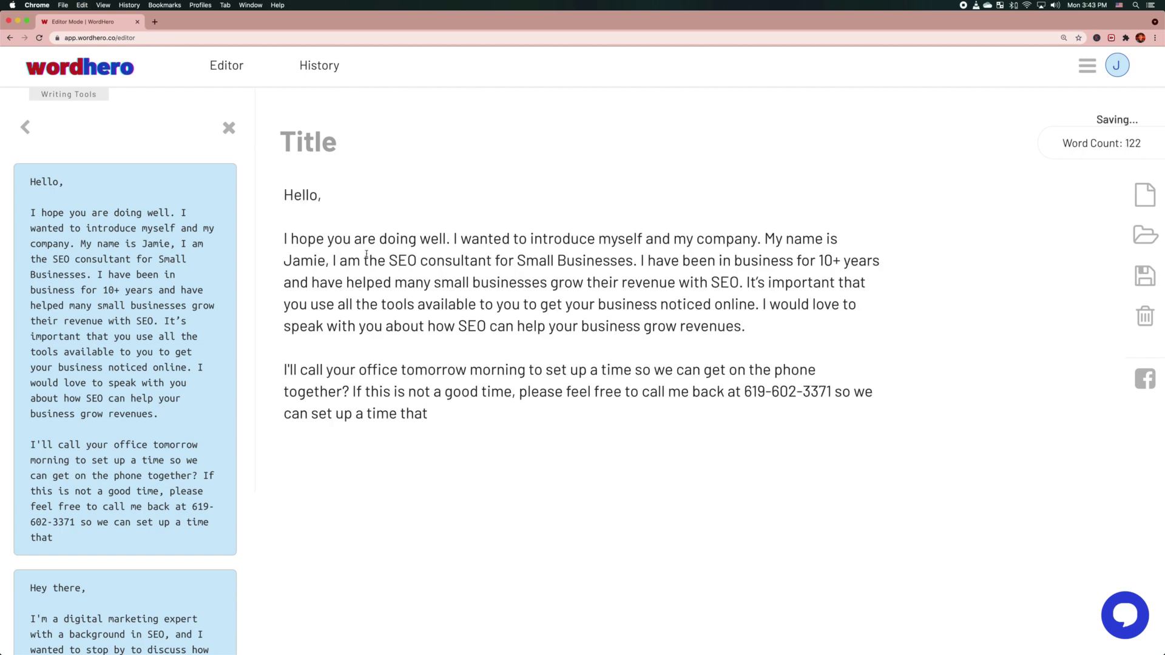
Insert the second generated email, beginning "Hey there,", into the document below the first one
scroll(223, 266, down, 5)
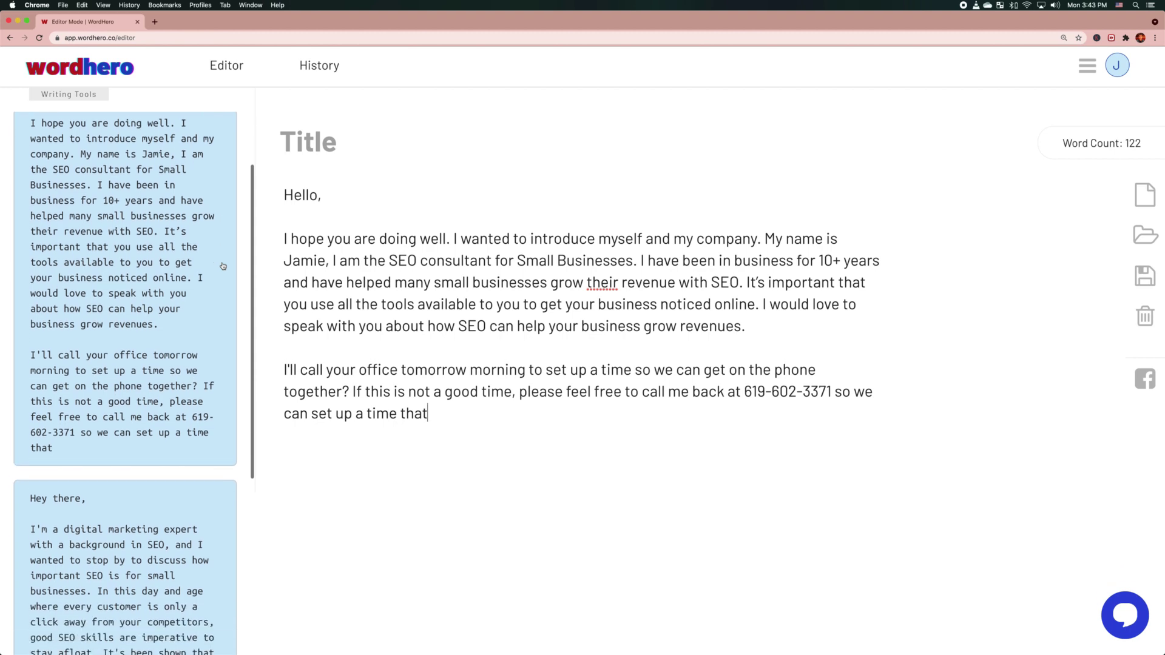
mouse_move(206, 276)
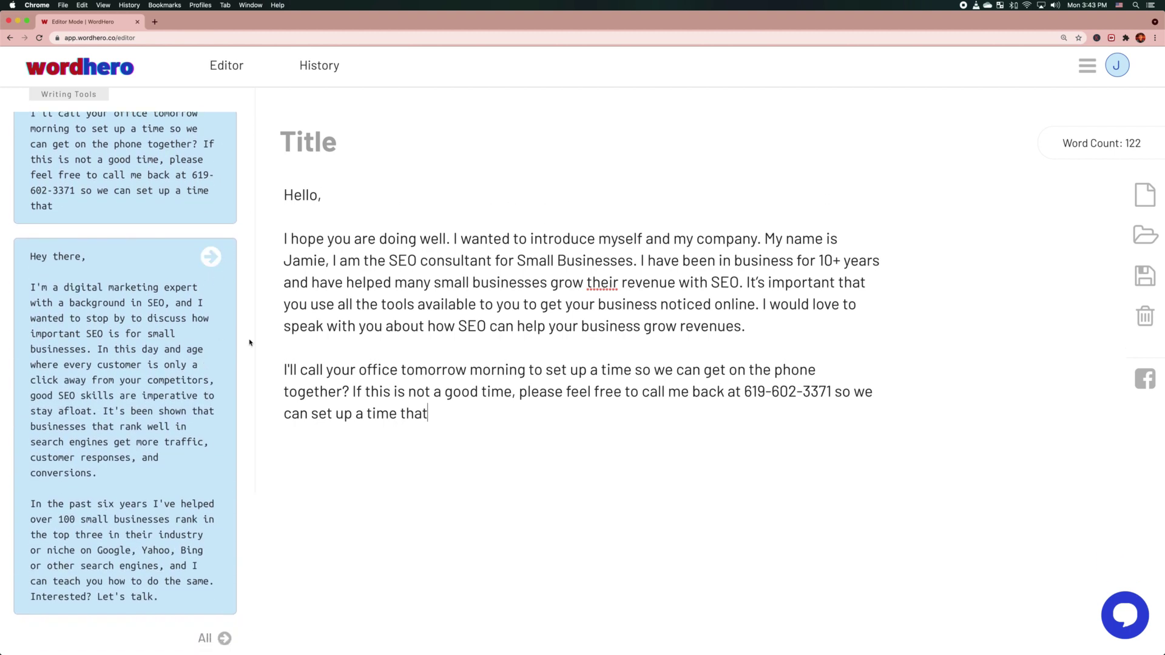
click(210, 258)
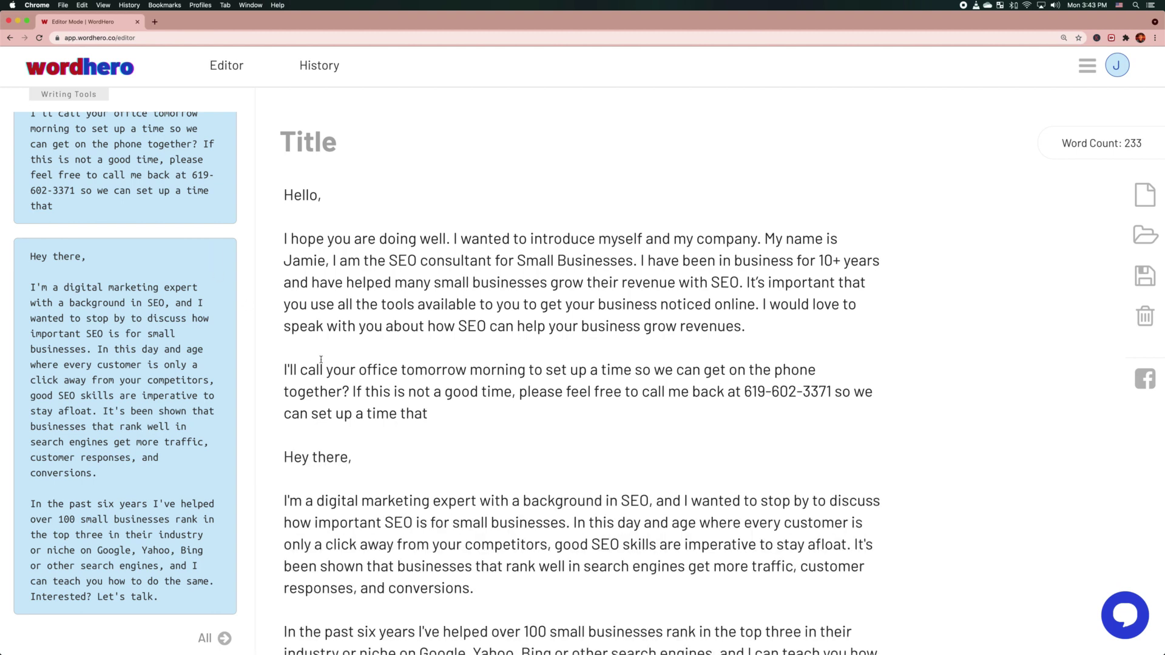
scroll(331, 367, down, 2)
scroll(331, 367, down, 2)
scroll(151, 322, up, 1)
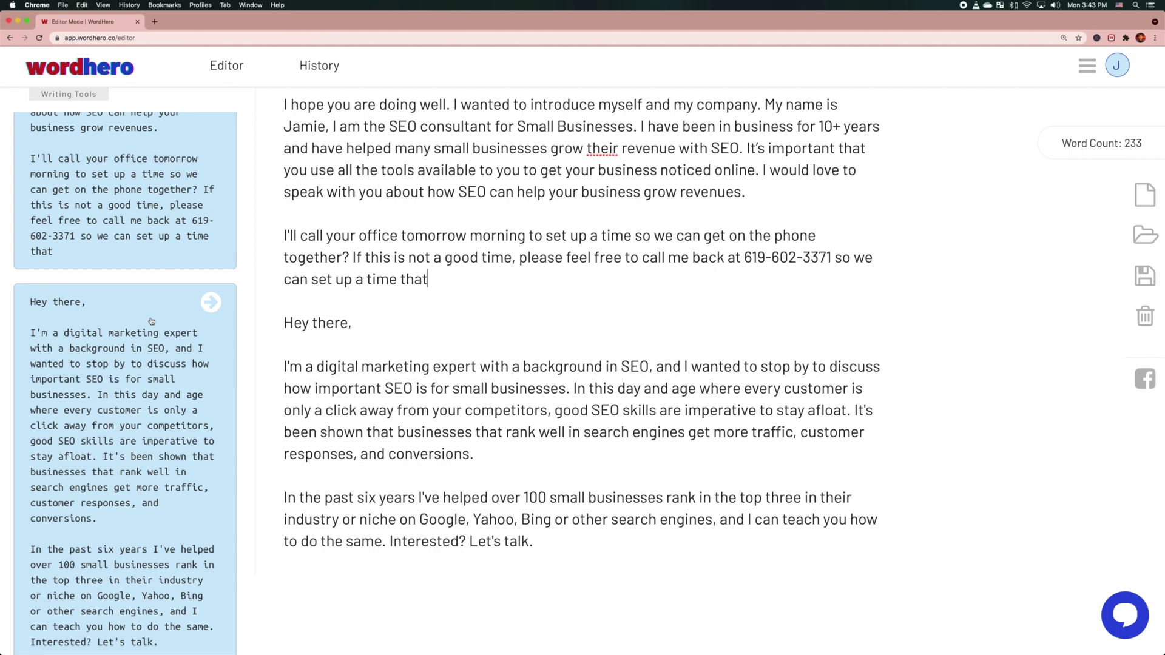
Delete the "Hey there," email from the document, keeping only the first email
scroll(151, 322, down, 3)
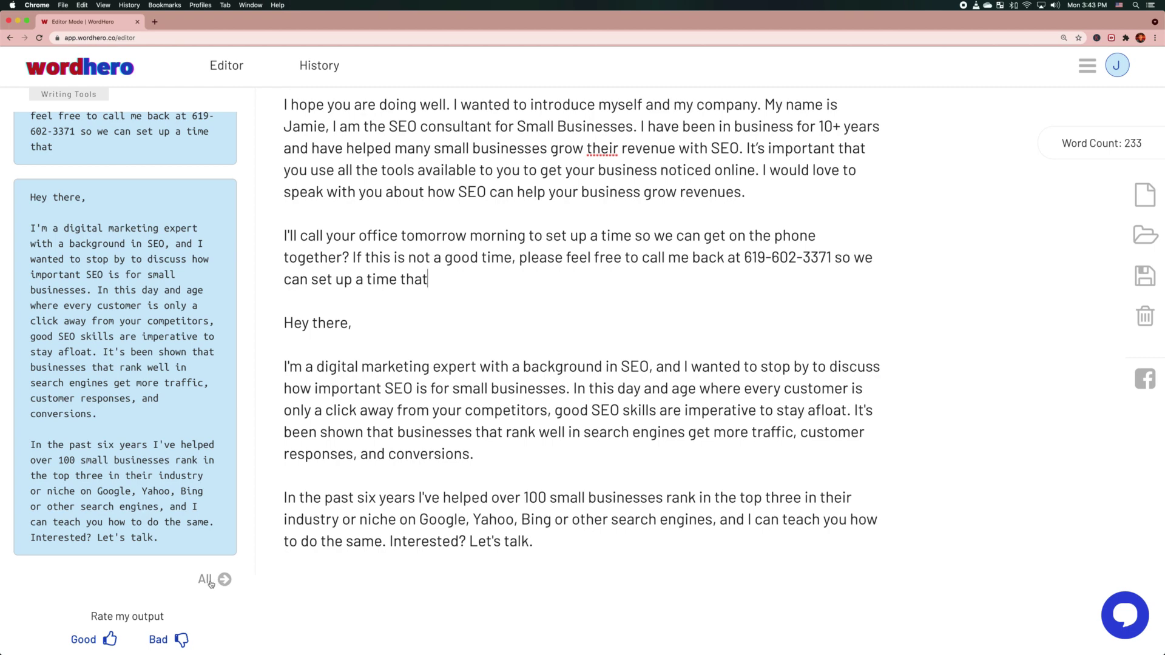
scroll(218, 583, up, 3)
scroll(243, 586, down, 3)
scroll(449, 491, up, 1)
scroll(467, 467, down, 1)
scroll(492, 437, up, 3)
scroll(501, 428, down, 3)
drag(585, 555, 538, 307)
key(BackSpace)
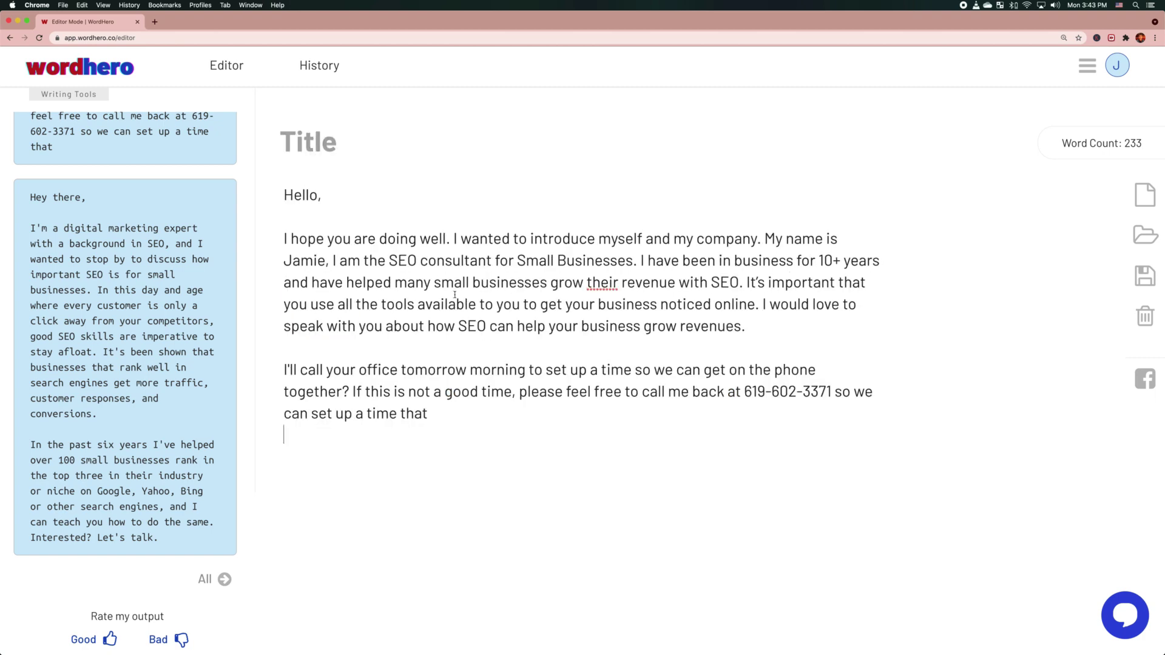
Title the document "Email to SEO prospects" and save it
click(316, 137)
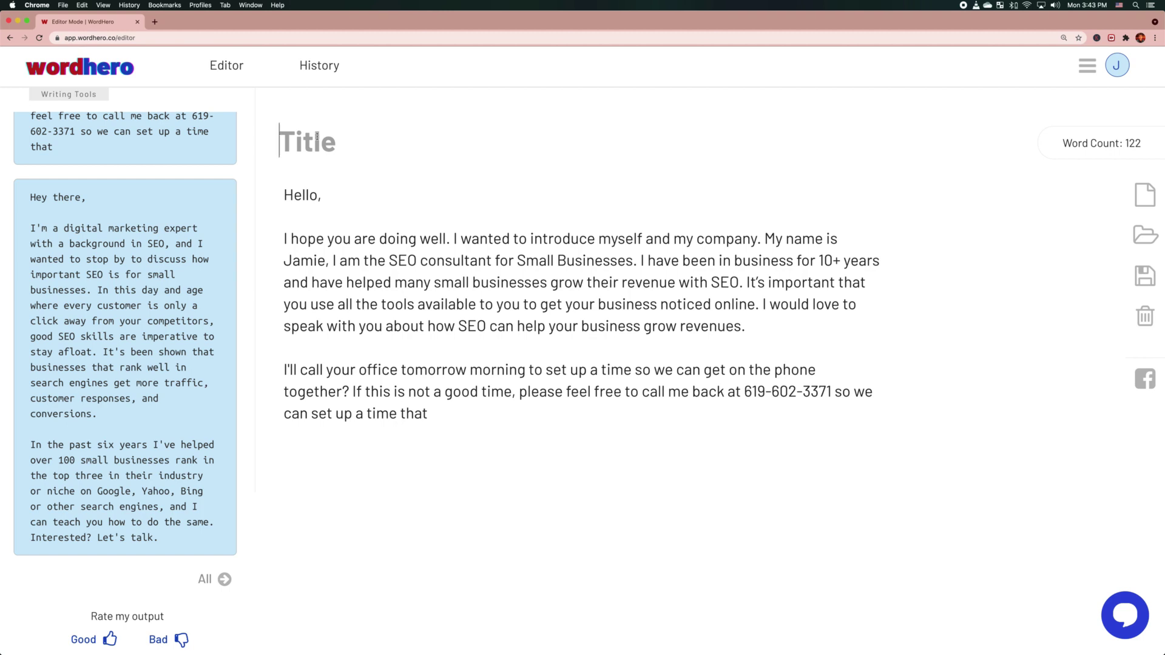
text(EMail t)
key(BackSpace)
key(BackSpace)
key(BackSpace)
key(BackSpace)
key(BackSpace)
key(BackSpace)
text(m)
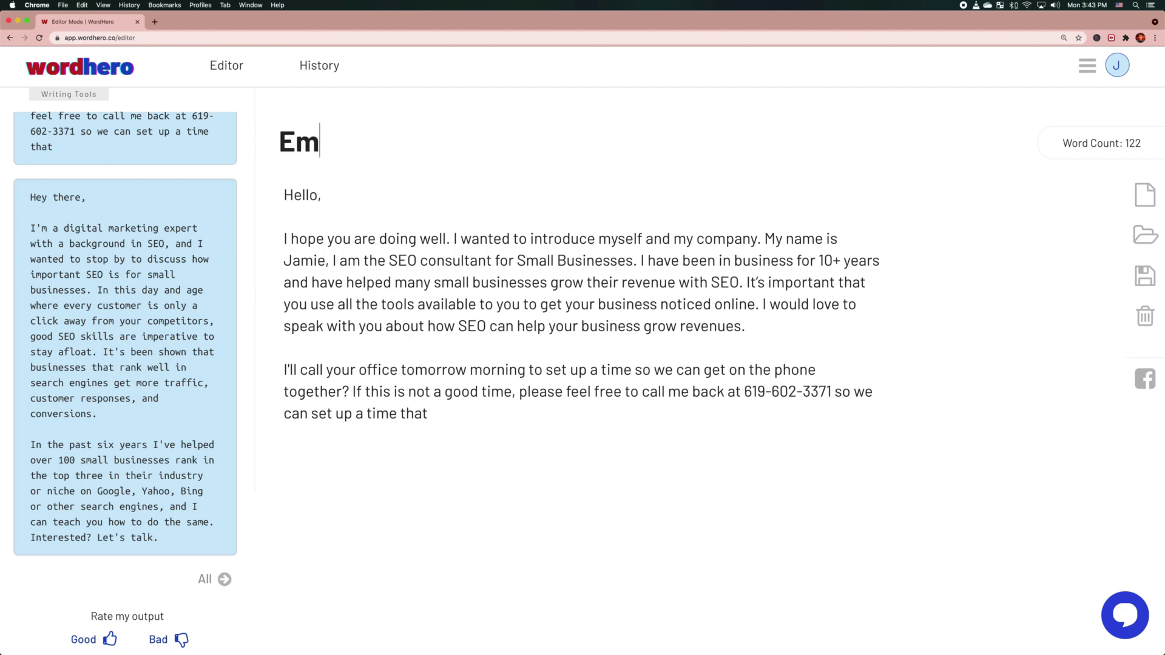
text(ail to SEO pr)
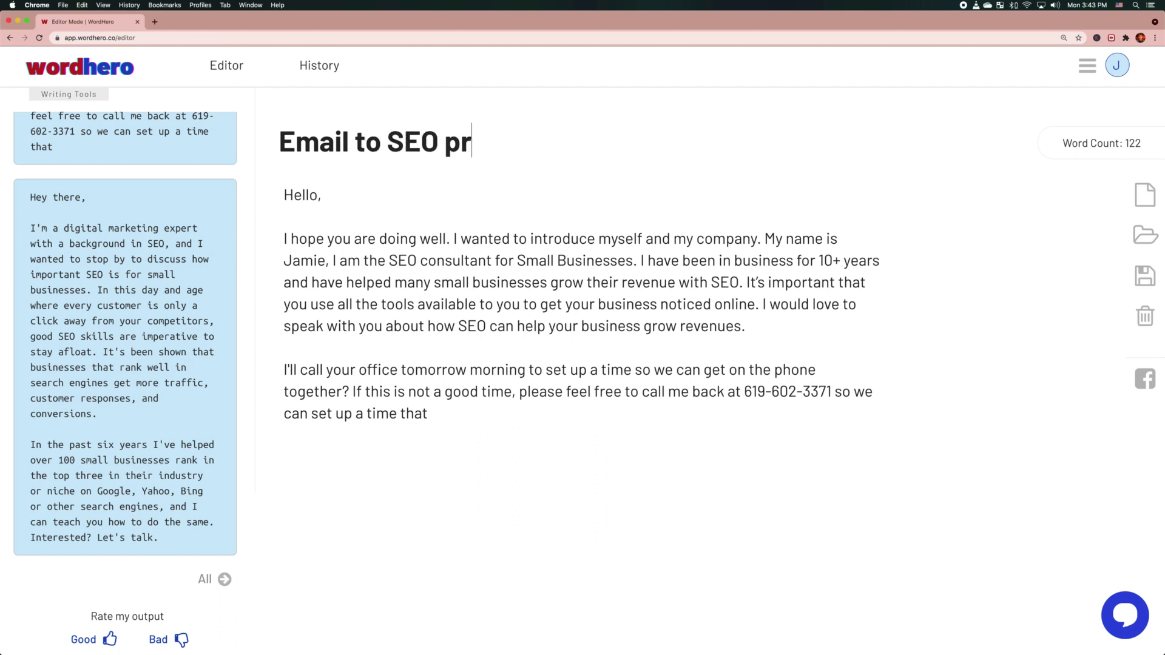
text(ospe)
key(BackSpace)
text(pe)
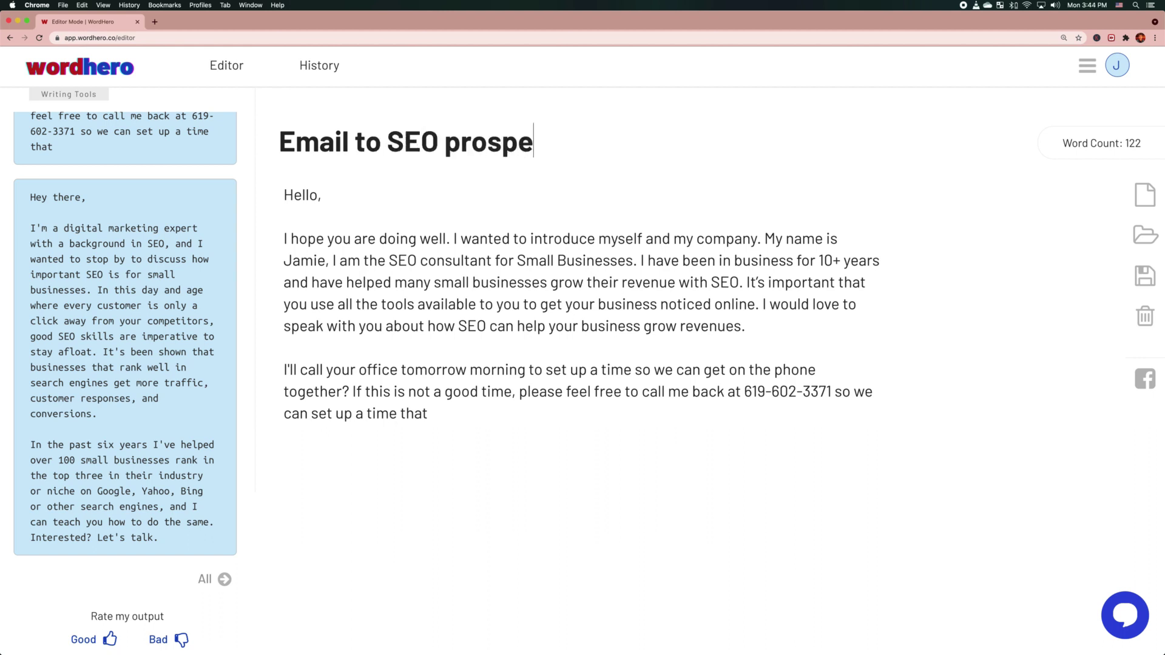
text(cts)
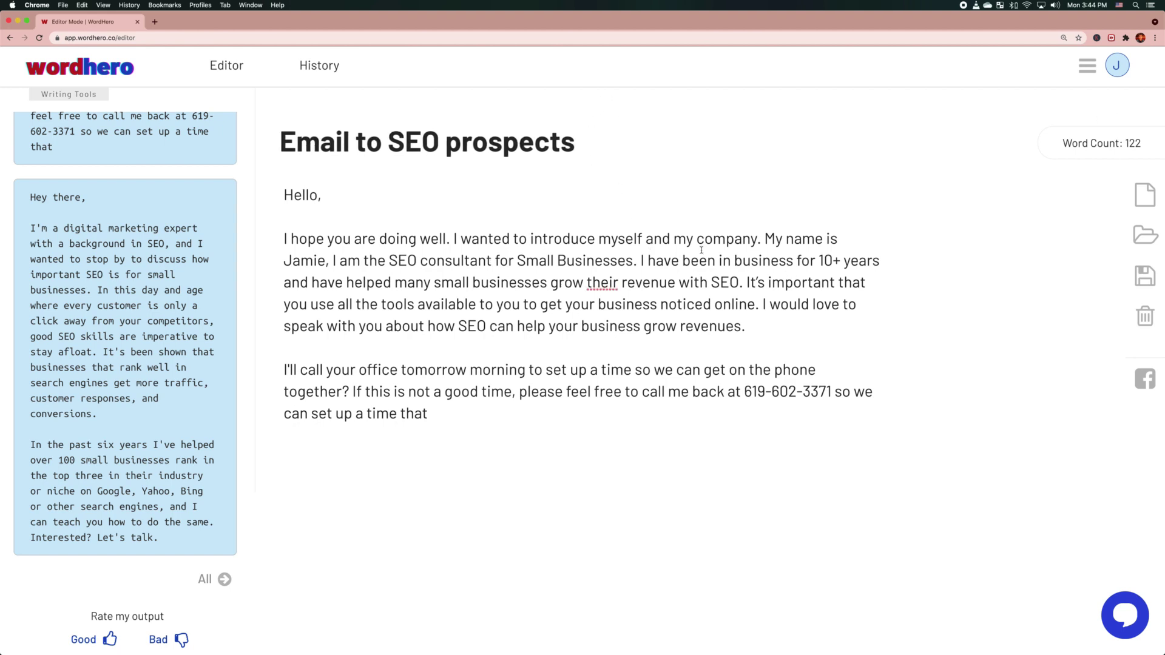
click(1145, 277)
Reopen "Email to SEO prospects" from the saved documents and start a new blank document
click(1139, 236)
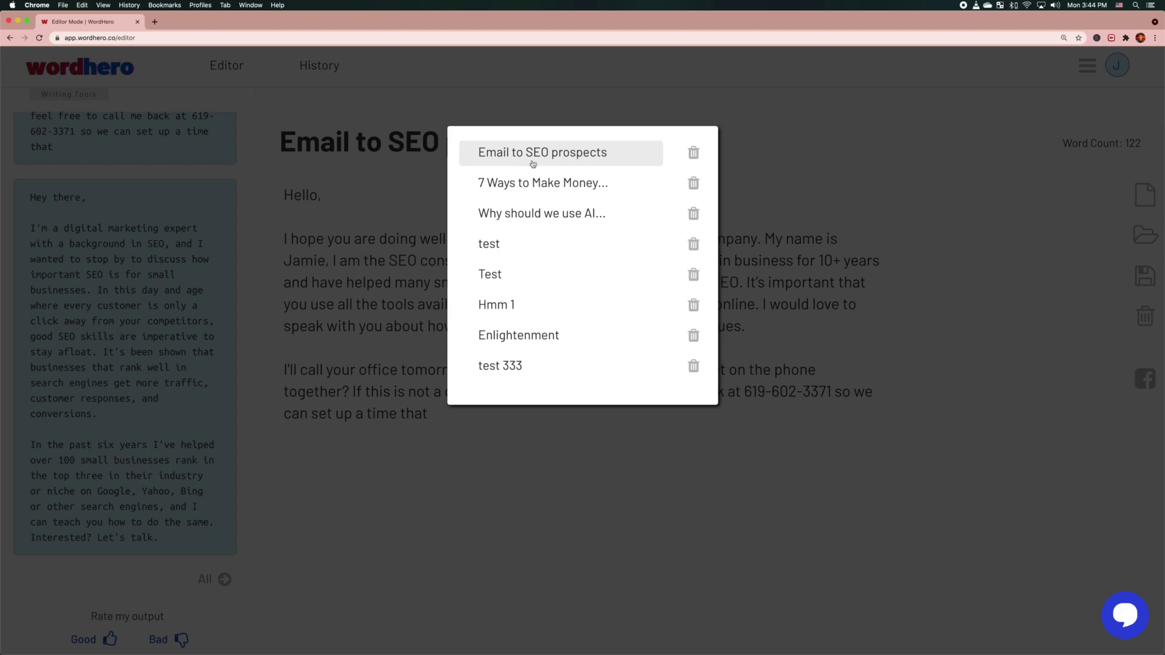
click(547, 159)
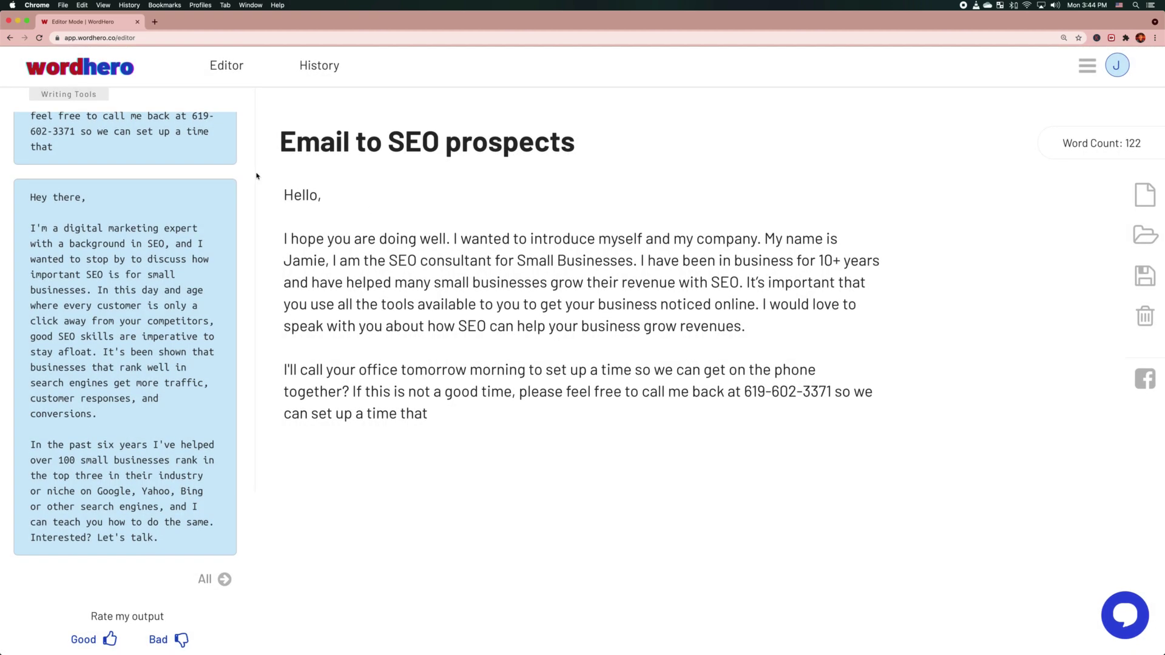
click(1144, 203)
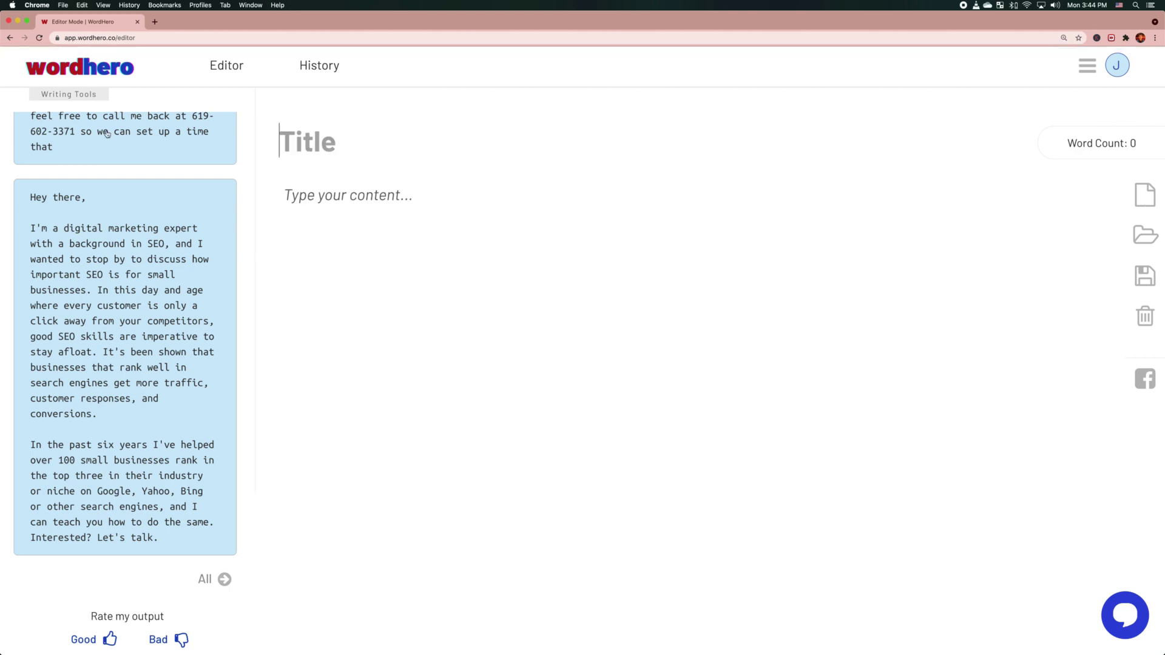
scroll(107, 134, up, 6)
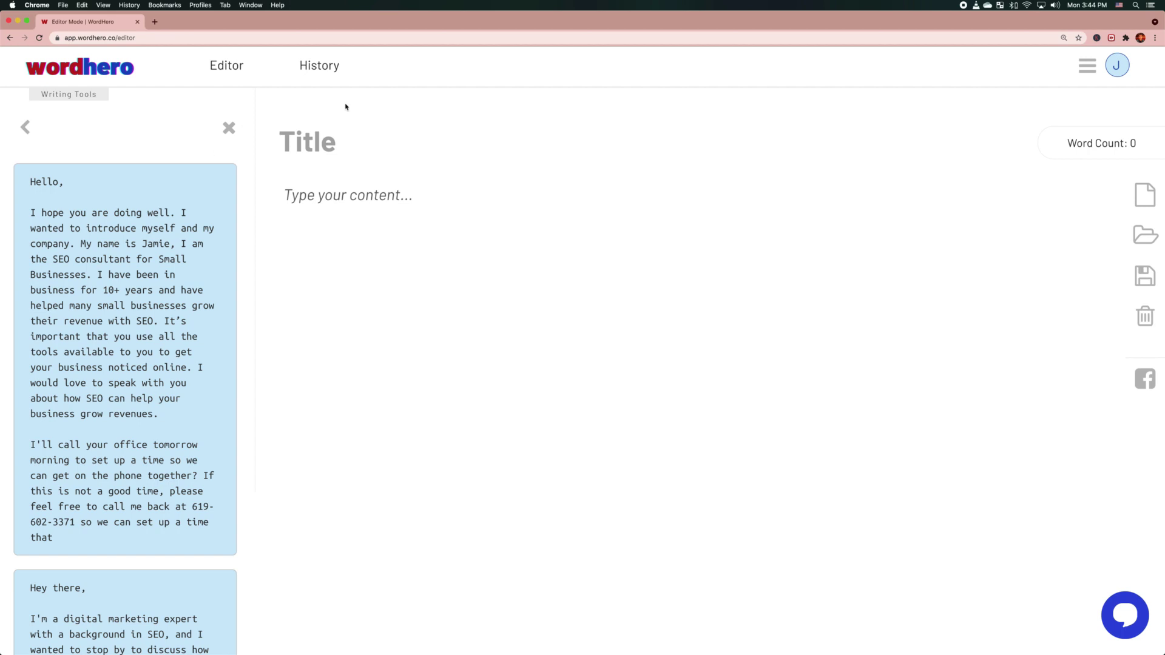
Open the History page and look through the previously generated content
click(315, 66)
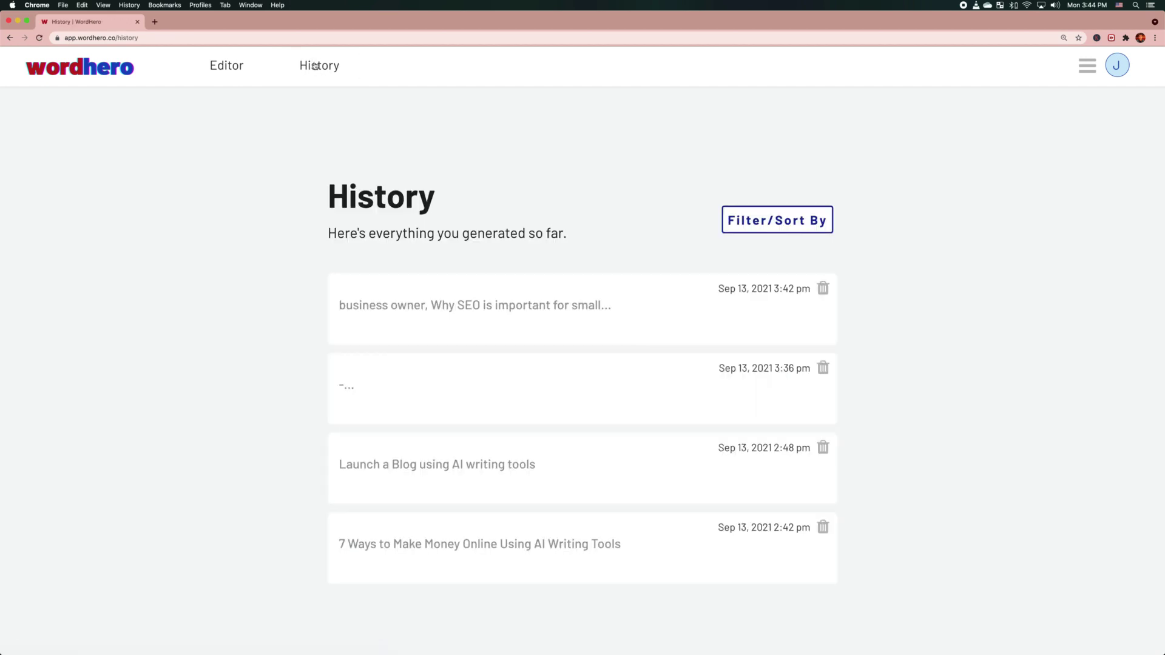
scroll(400, 248, down, 1)
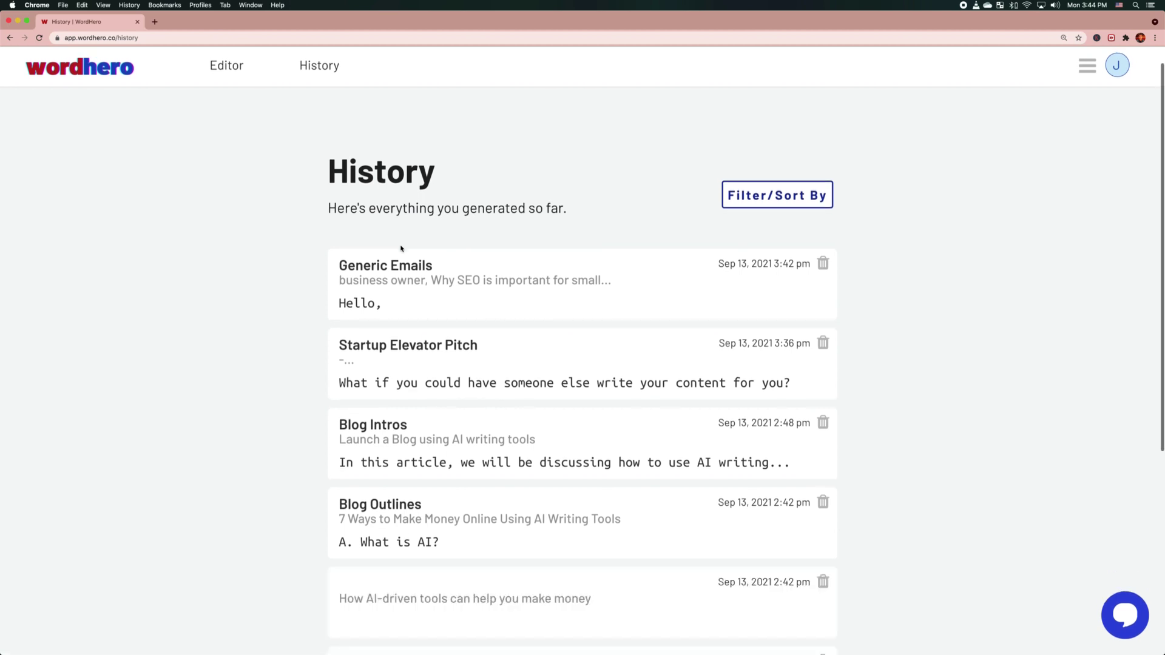
scroll(449, 358, down, 2)
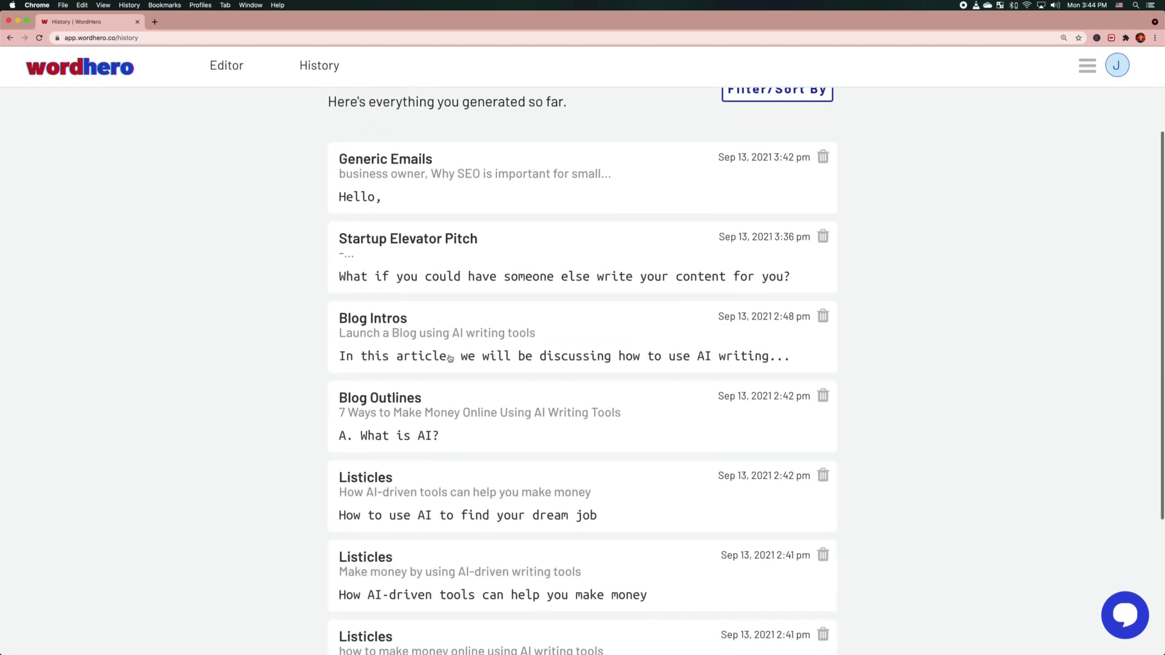
scroll(449, 358, up, 2)
scroll(450, 358, up, 2)
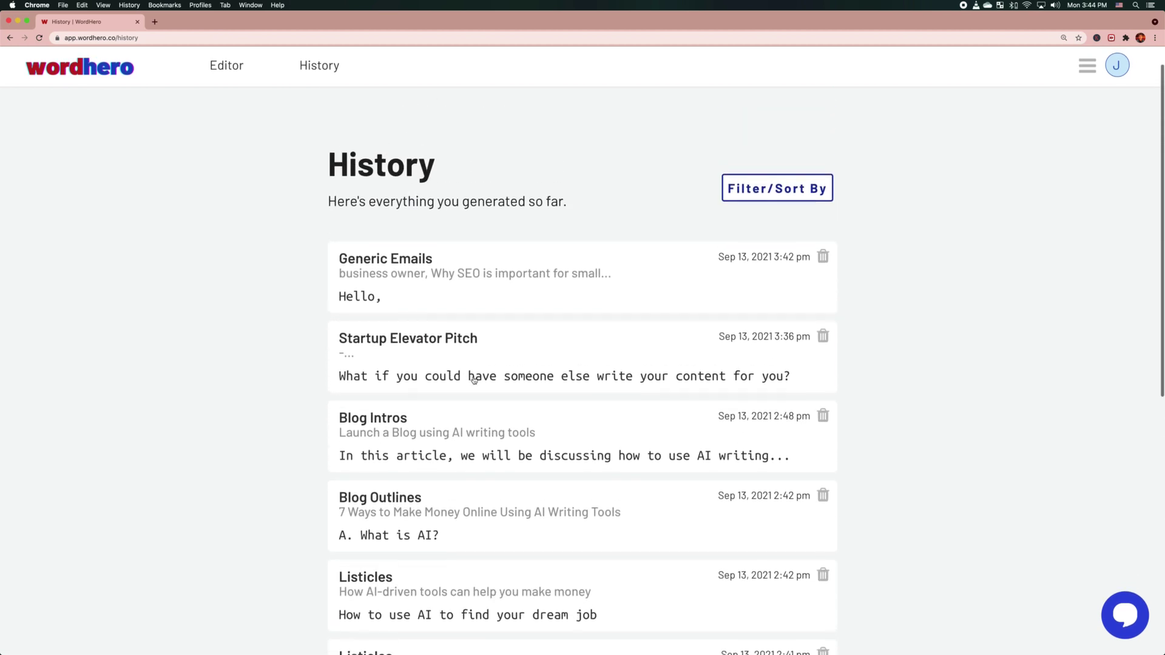
View the full results of the latest Generic Emails entry and return to the History page
click(508, 283)
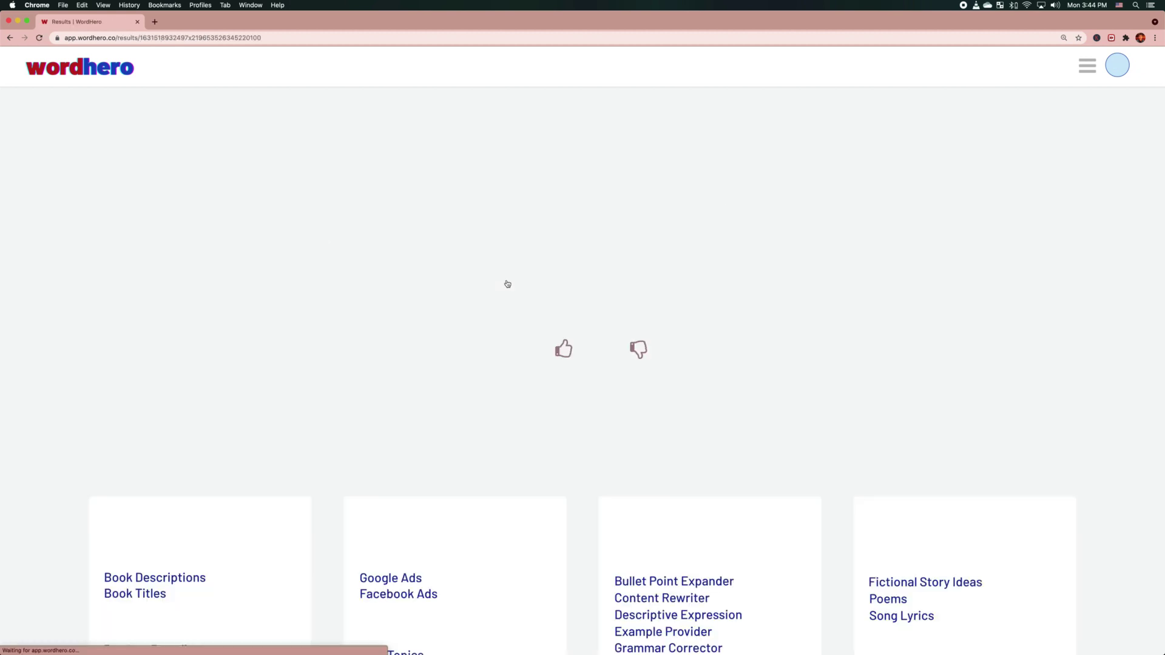
scroll(507, 283, down, 10)
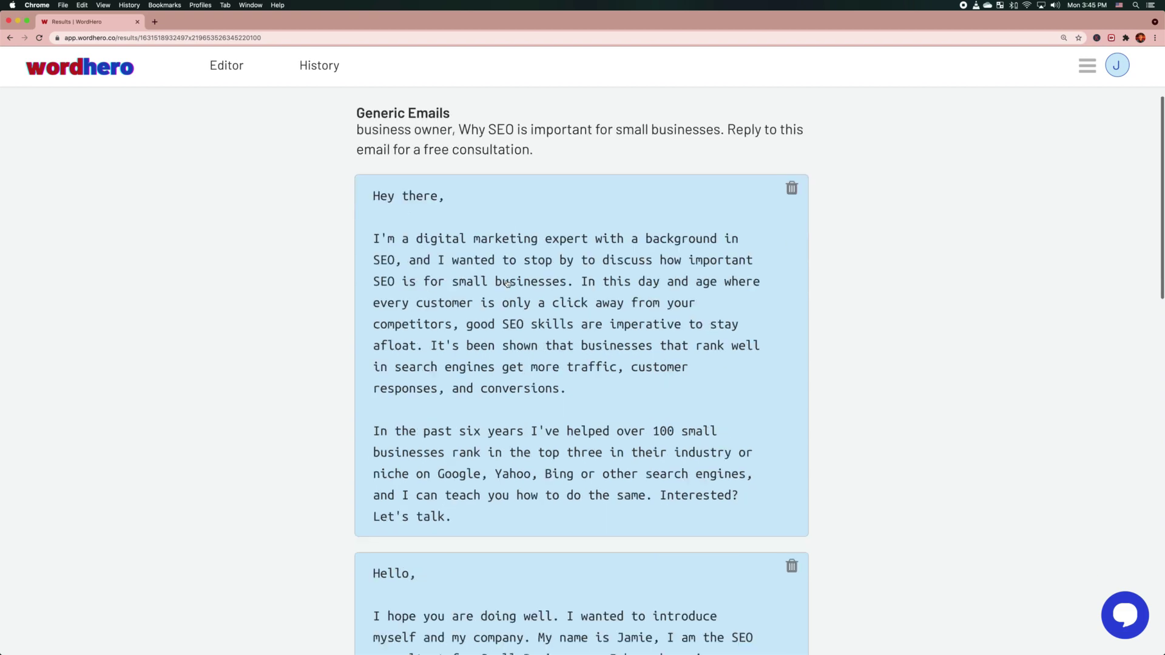
scroll(507, 283, up, 7)
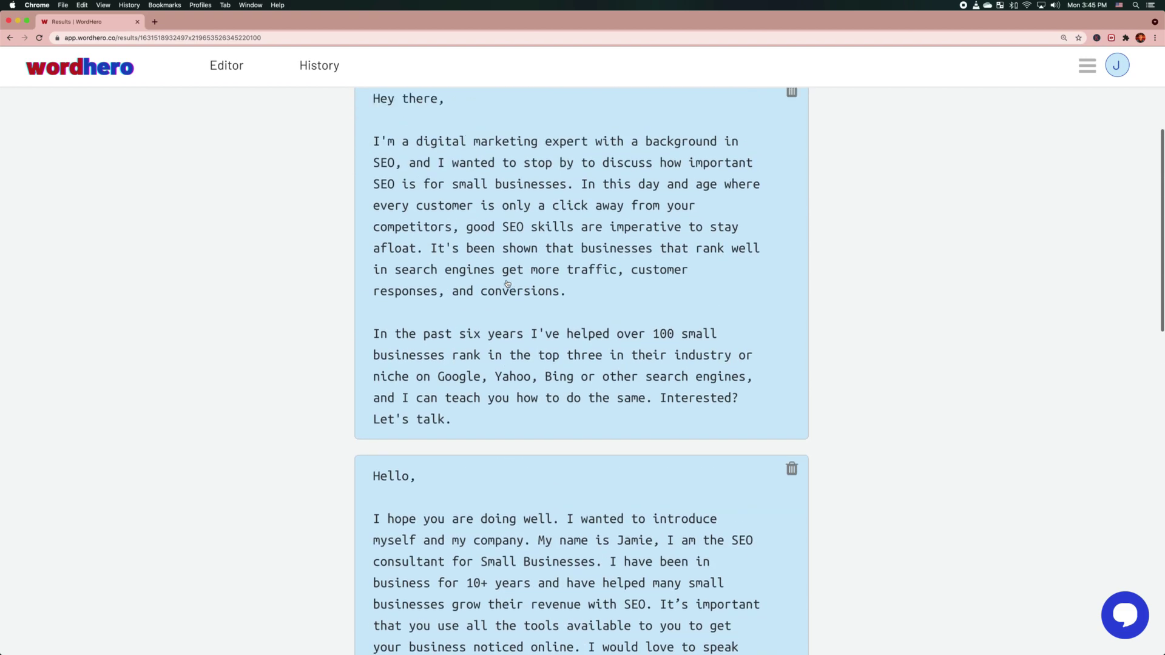
scroll(508, 283, down, 2)
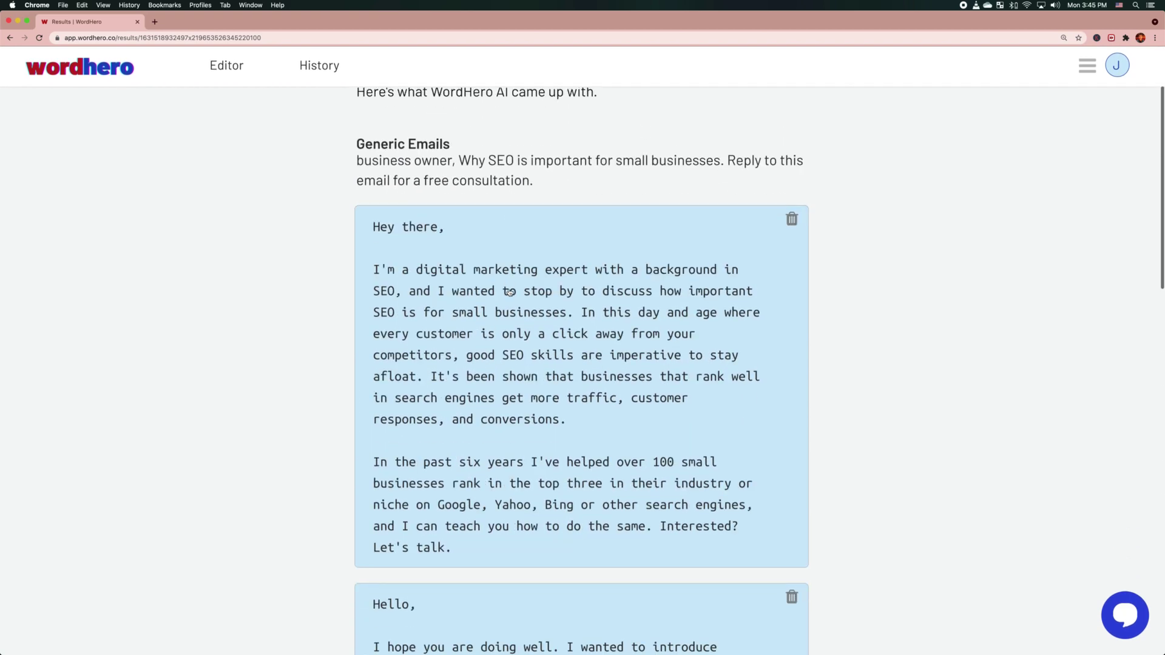
click(9, 39)
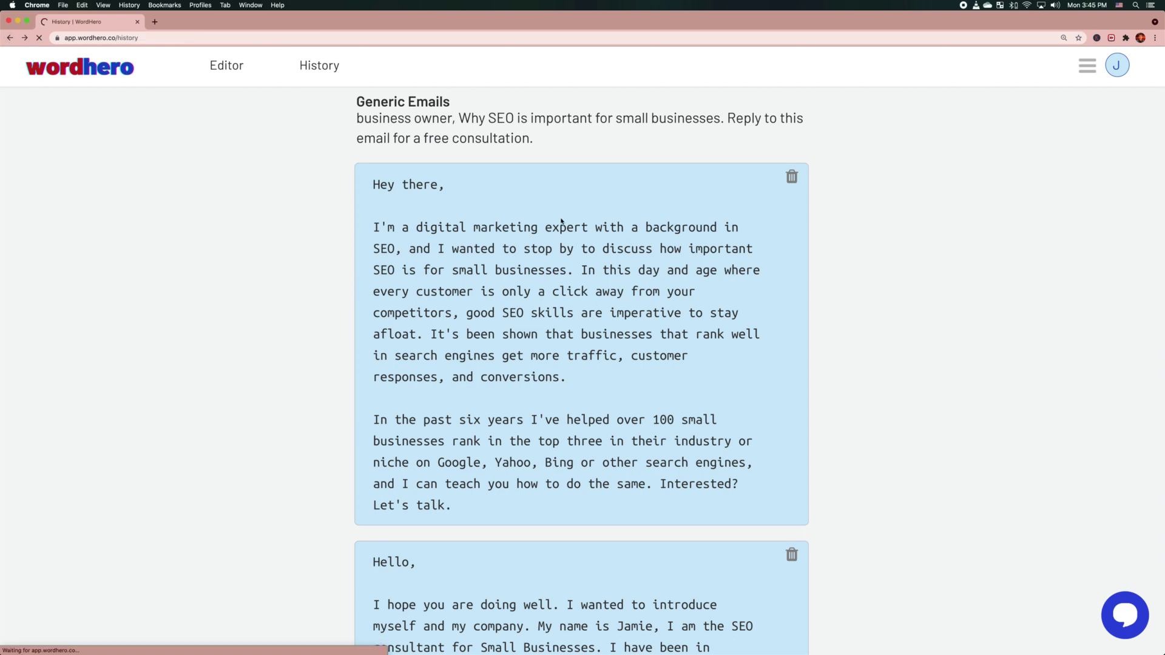
Filter the History list to the Generic Emails content type
click(770, 223)
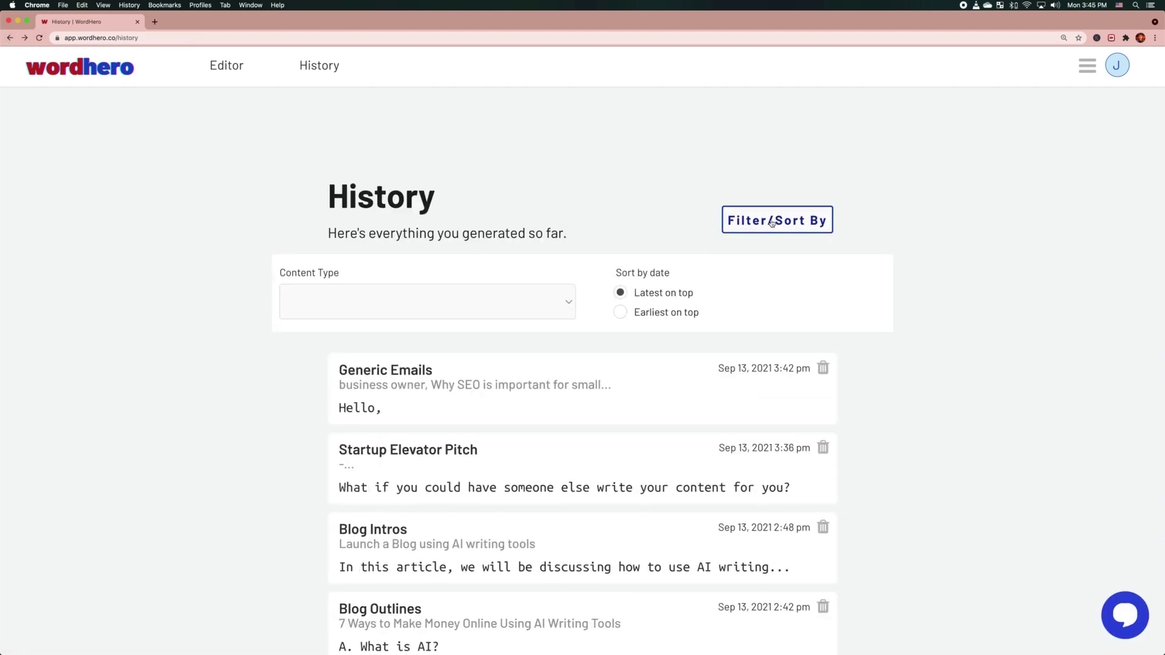
click(507, 301)
scroll(490, 349, down, 3)
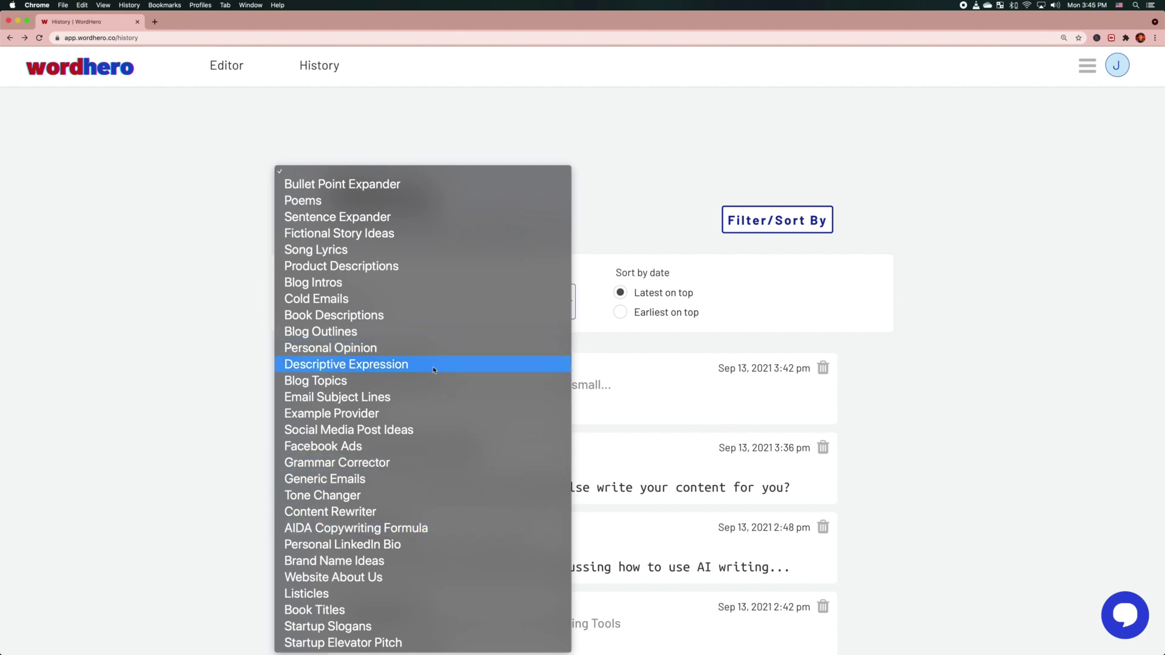
click(412, 479)
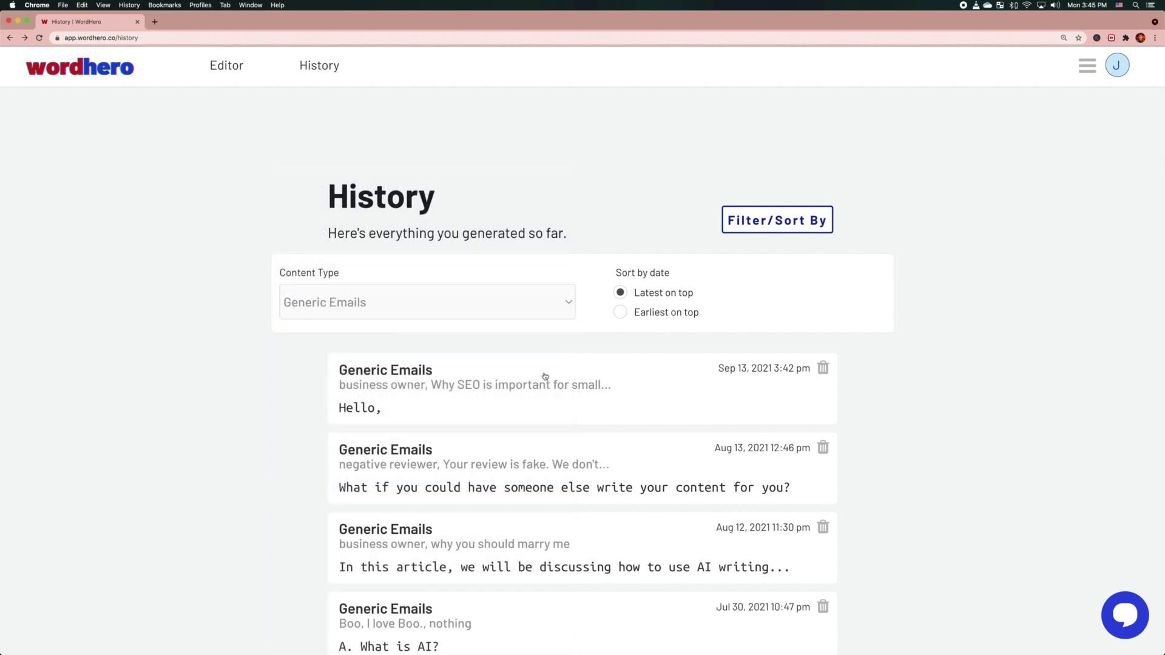